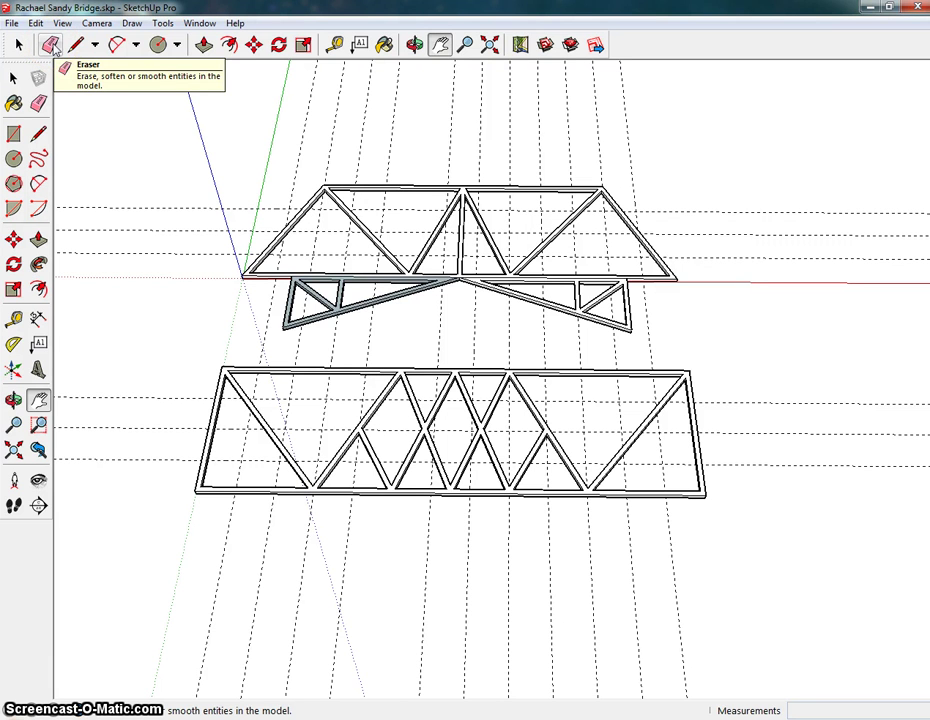
Erase every dashed construction guide line around both truss sides.
click(50, 45)
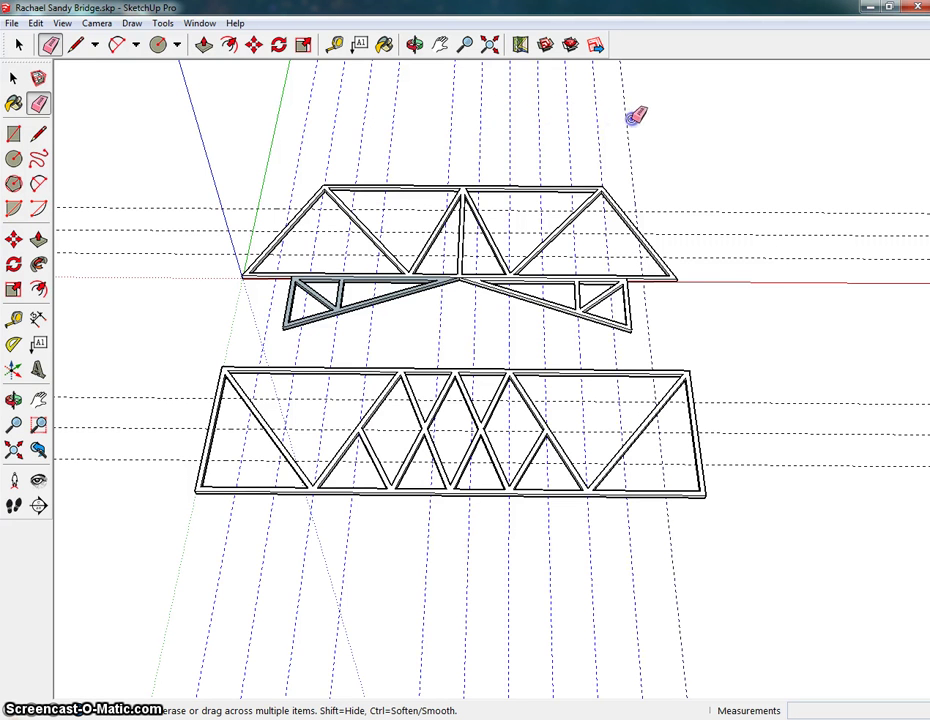
key(Delete)
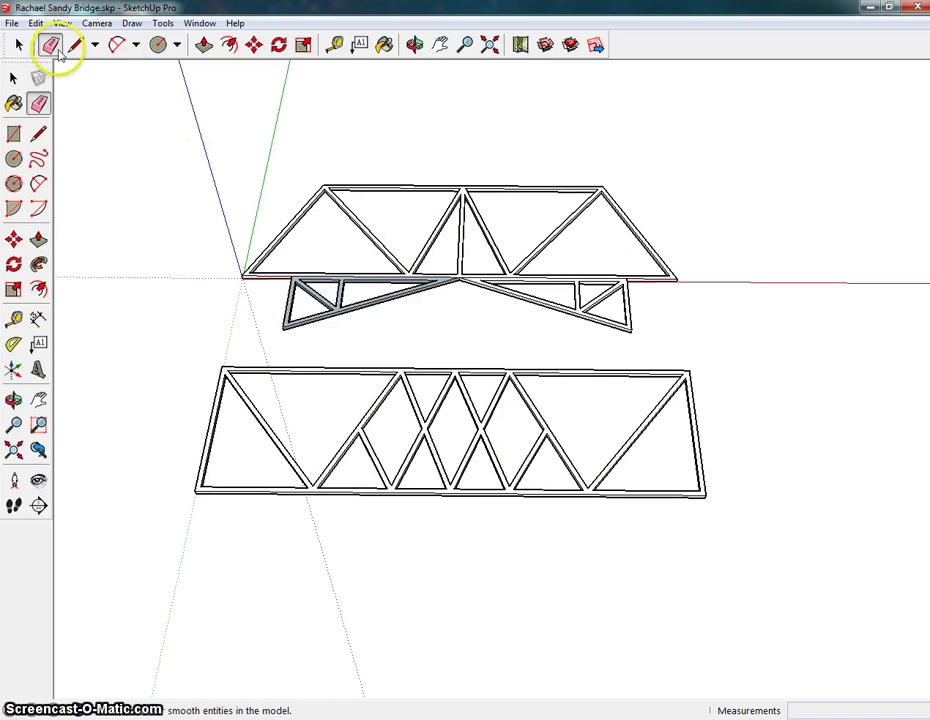
Select all the upper truss's edges with a triple-click and a selection window.
click(18, 44)
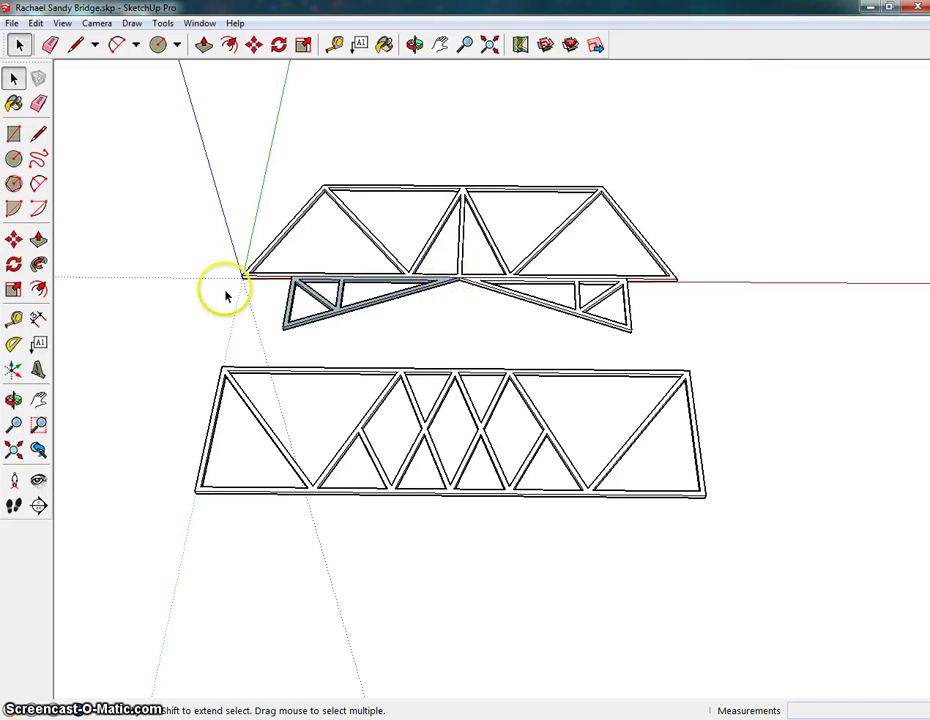
click(420, 259)
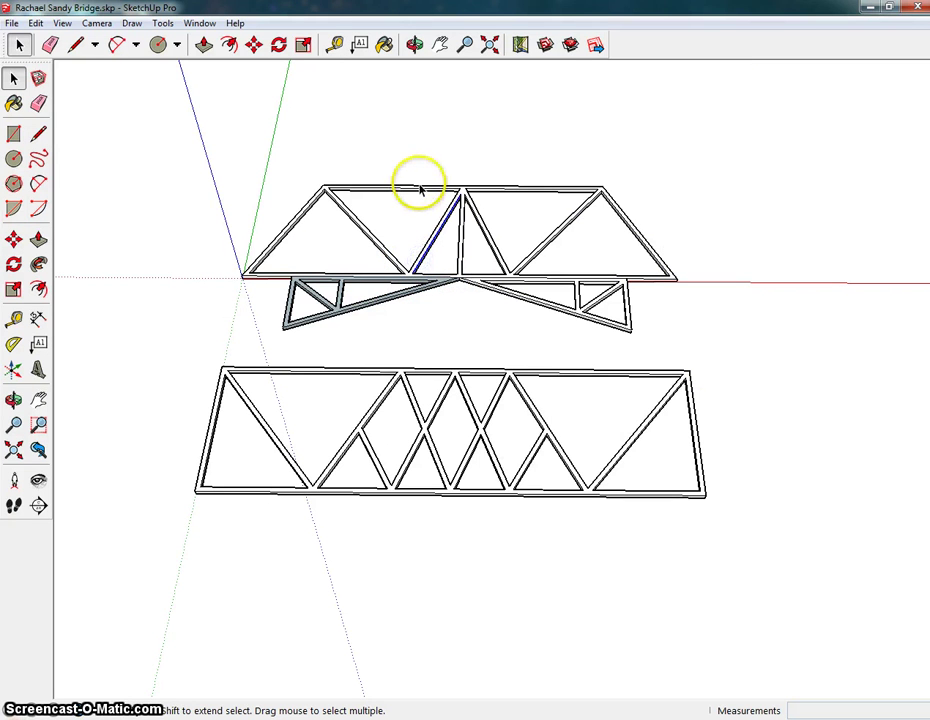
click(354, 209)
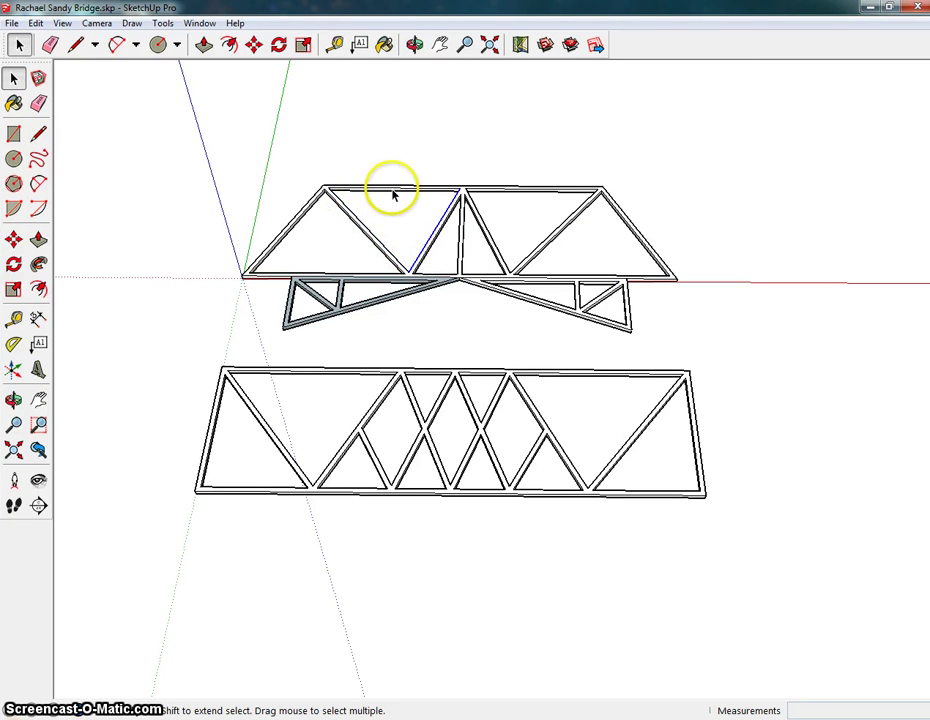
triple_click(342, 208)
drag(182, 100, 745, 346)
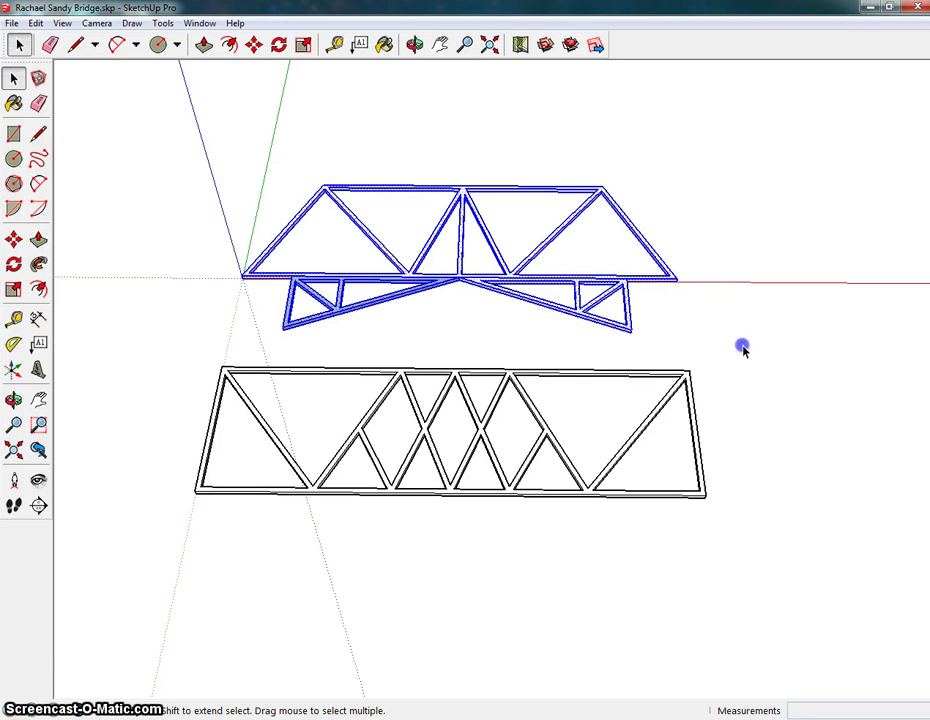
Make the upper truss a group and check it selects as one object.
right_click(624, 287)
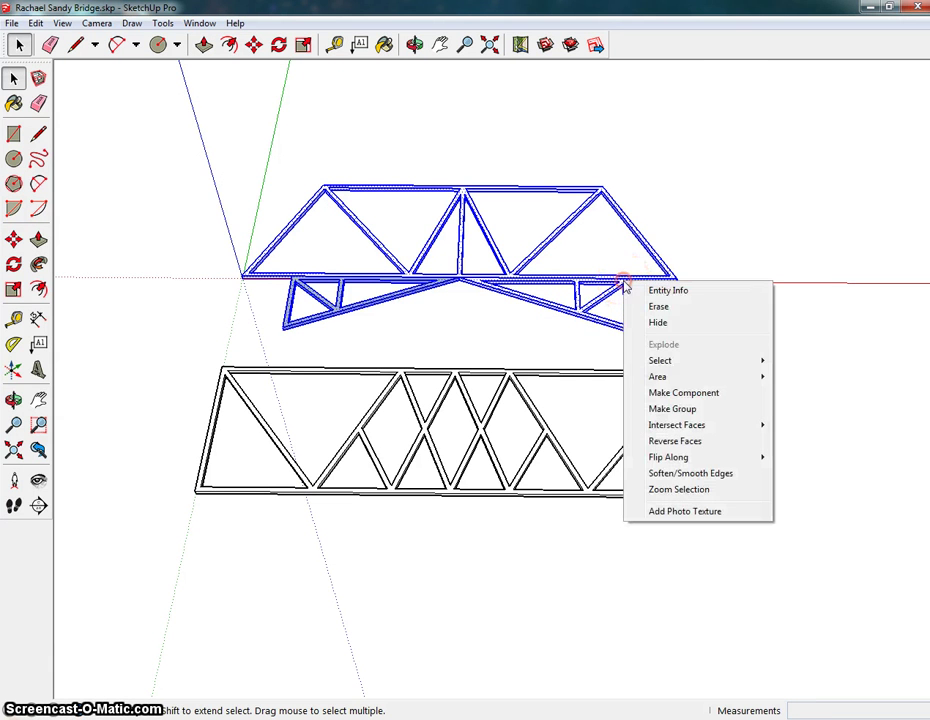
click(672, 410)
click(637, 165)
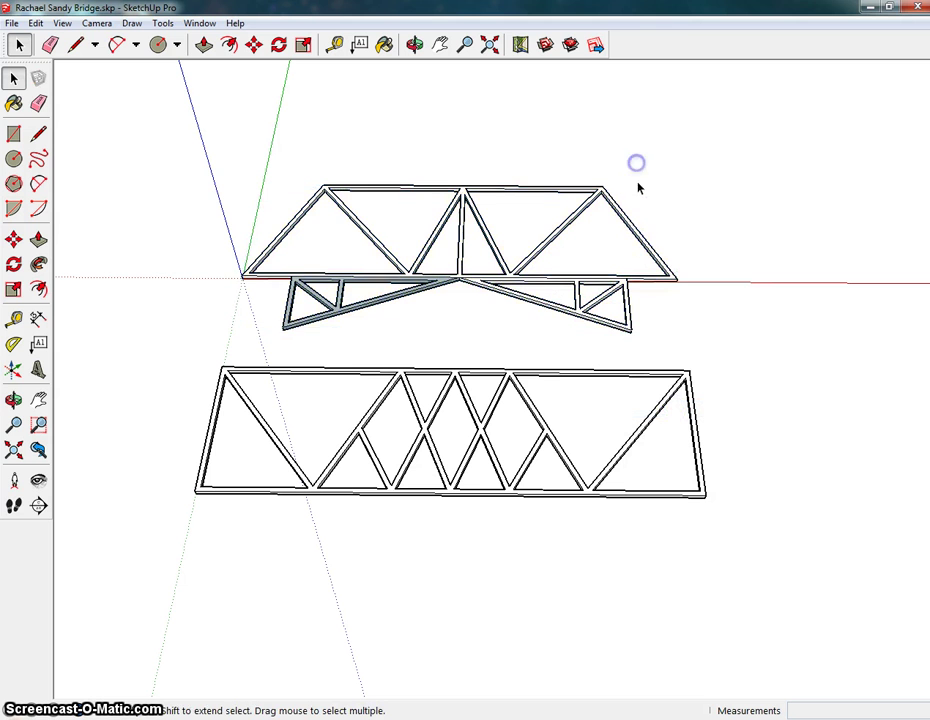
click(426, 252)
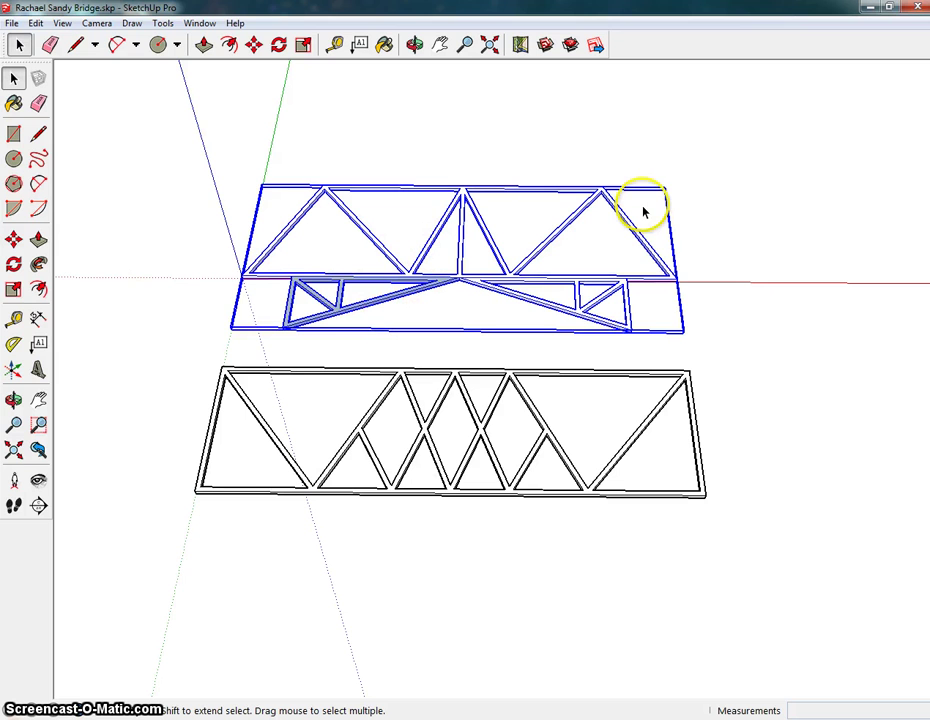
click(456, 378)
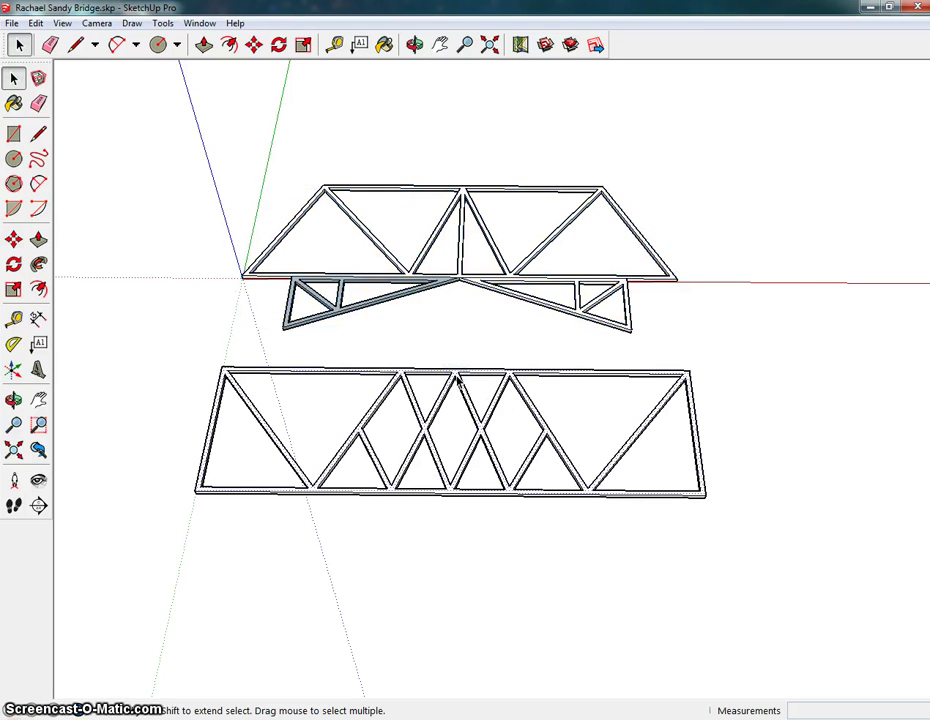
Group the lower truss, then pan the view slightly left.
triple_click(456, 378)
right_click(455, 377)
click(516, 505)
click(523, 370)
click(442, 44)
drag(655, 316, 390, 287)
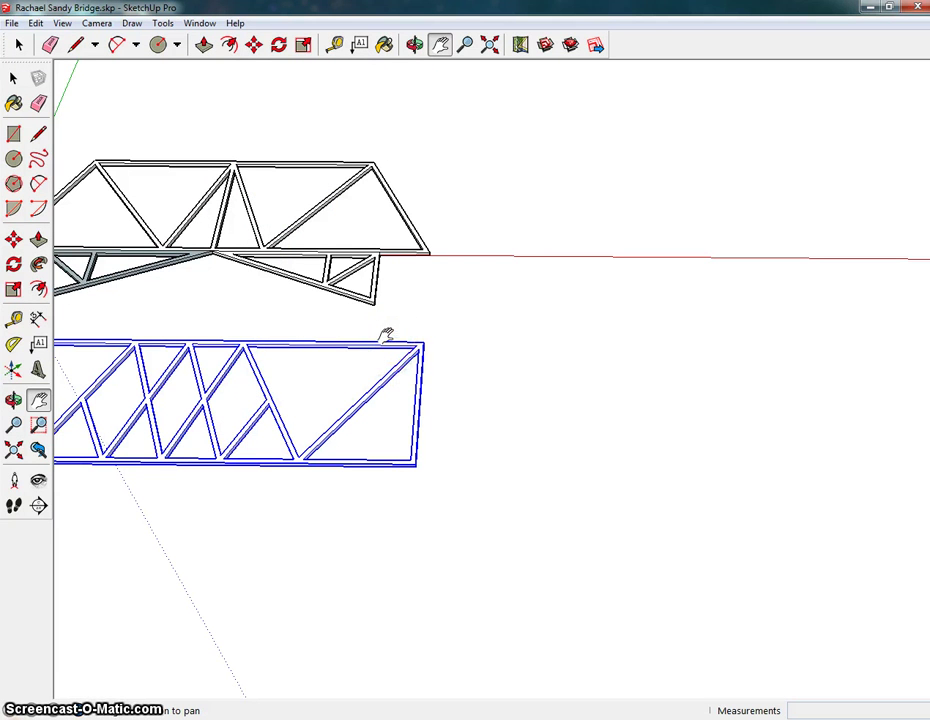
Copy the upper truss group 1' 4" to the right along the red axis.
click(18, 44)
click(423, 250)
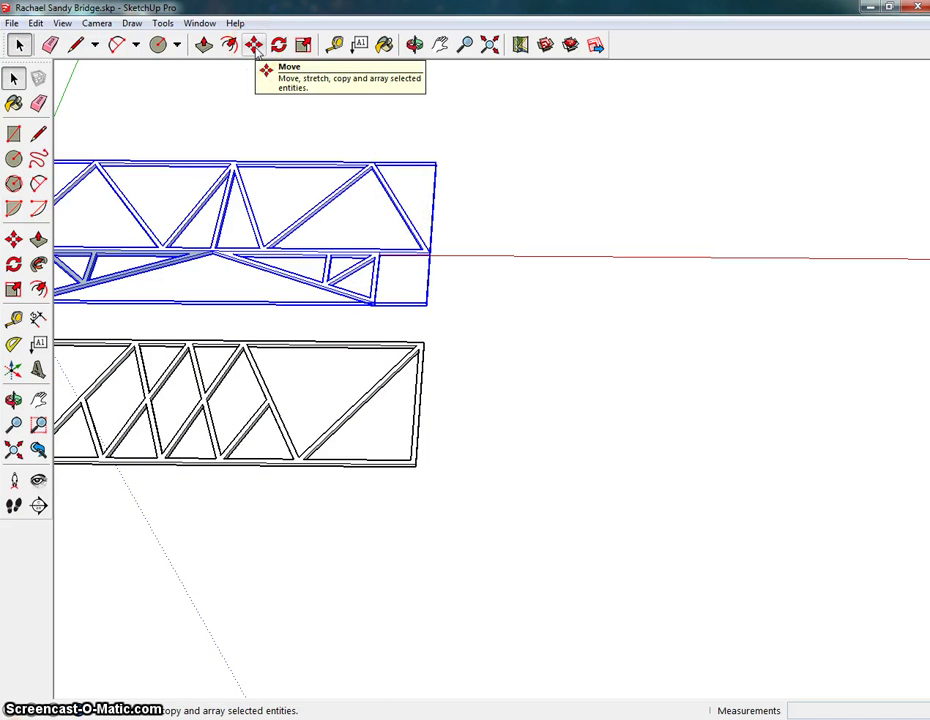
click(255, 46)
click(429, 258)
scroll(429, 258, down, 2)
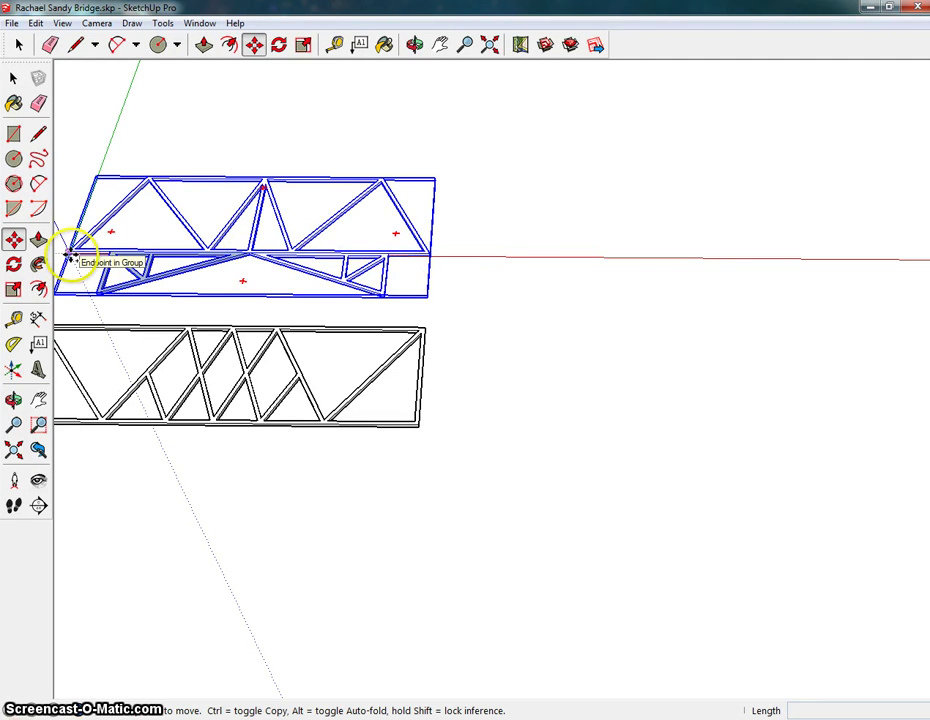
click(73, 255)
key(ctrl)
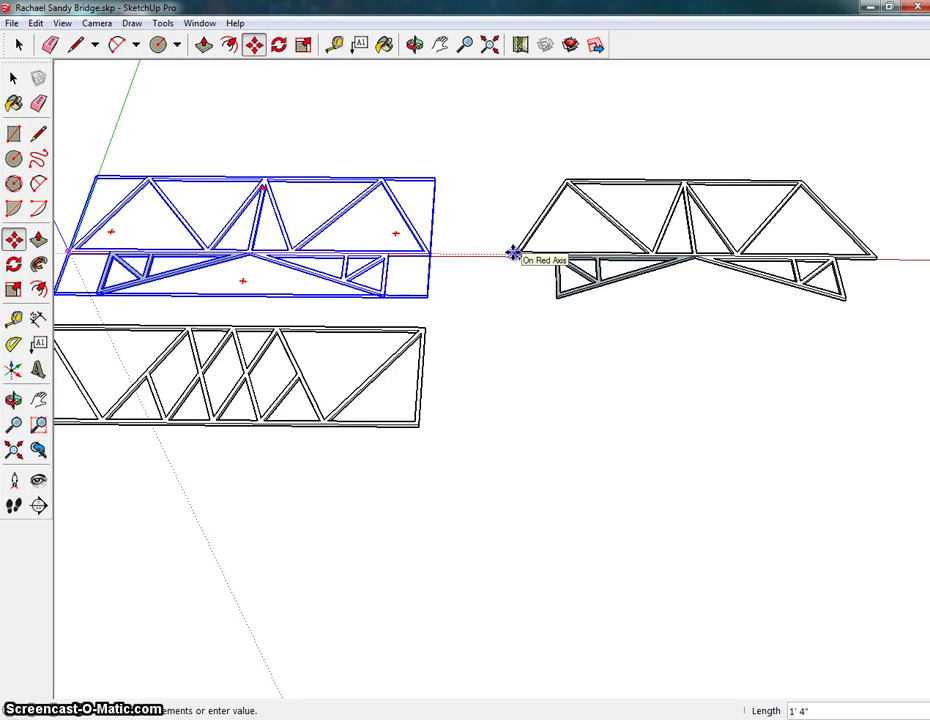
click(513, 253)
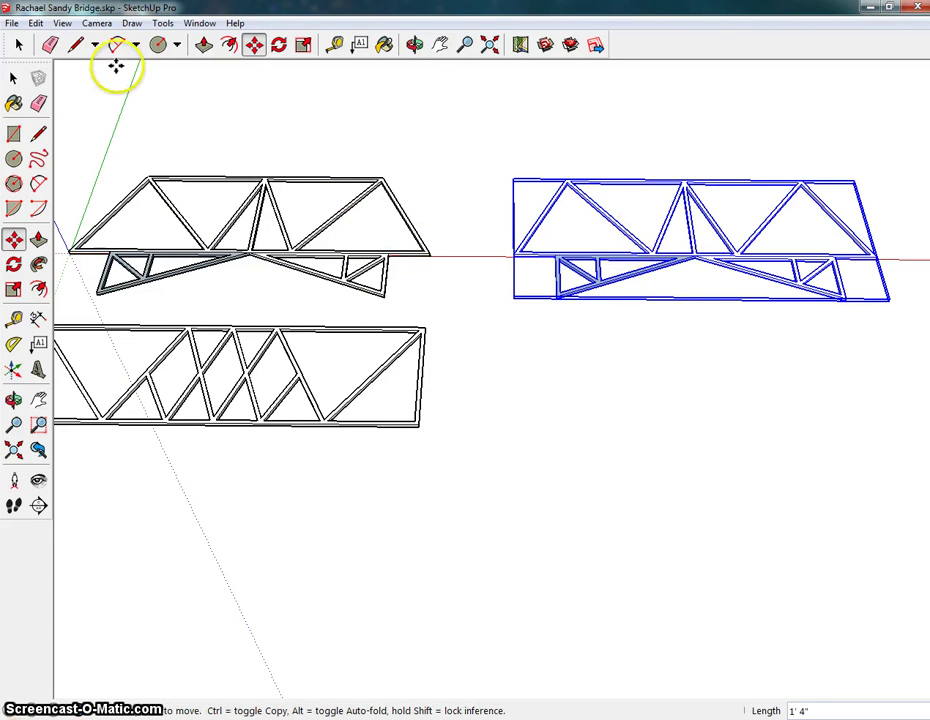
Copy the lower truss to its right, level with the original, and pan back.
click(13, 78)
click(421, 340)
click(253, 44)
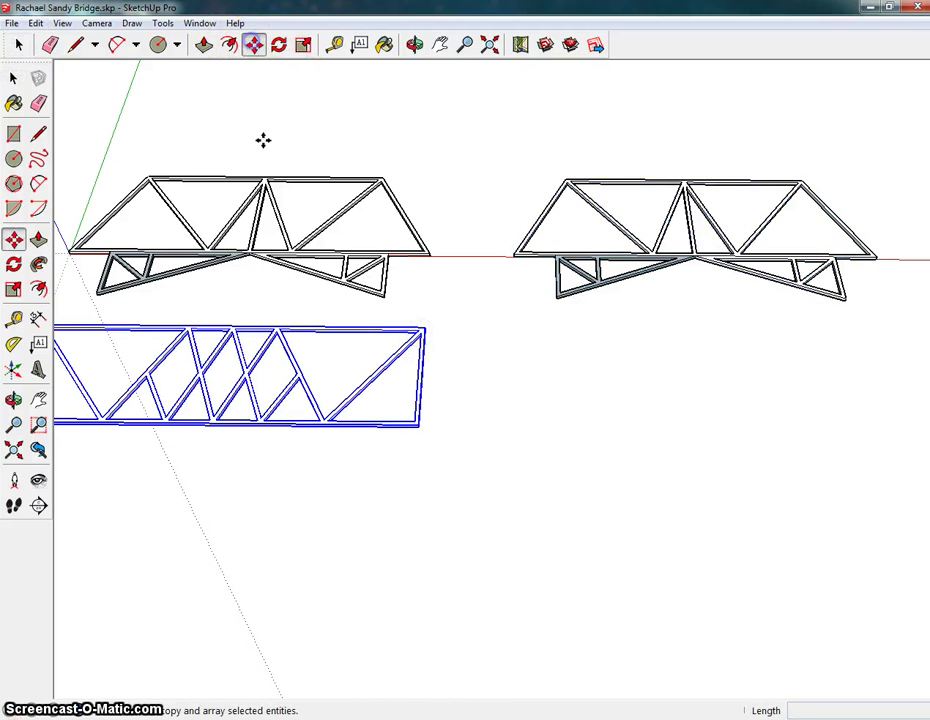
click(440, 44)
drag(431, 350, 484, 338)
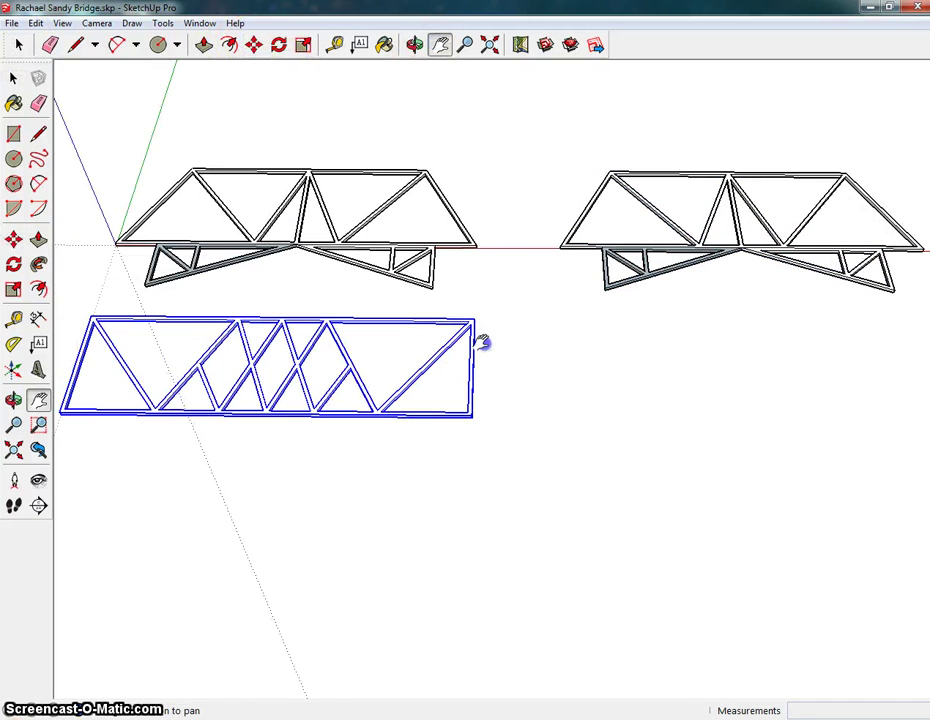
click(253, 44)
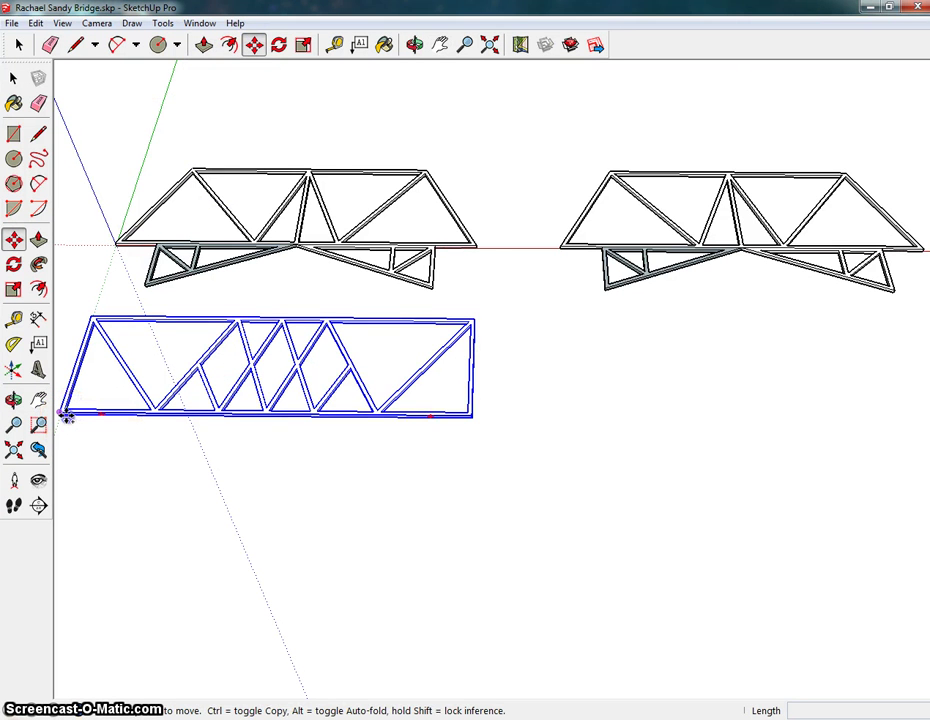
click(64, 414)
key(ctrl)
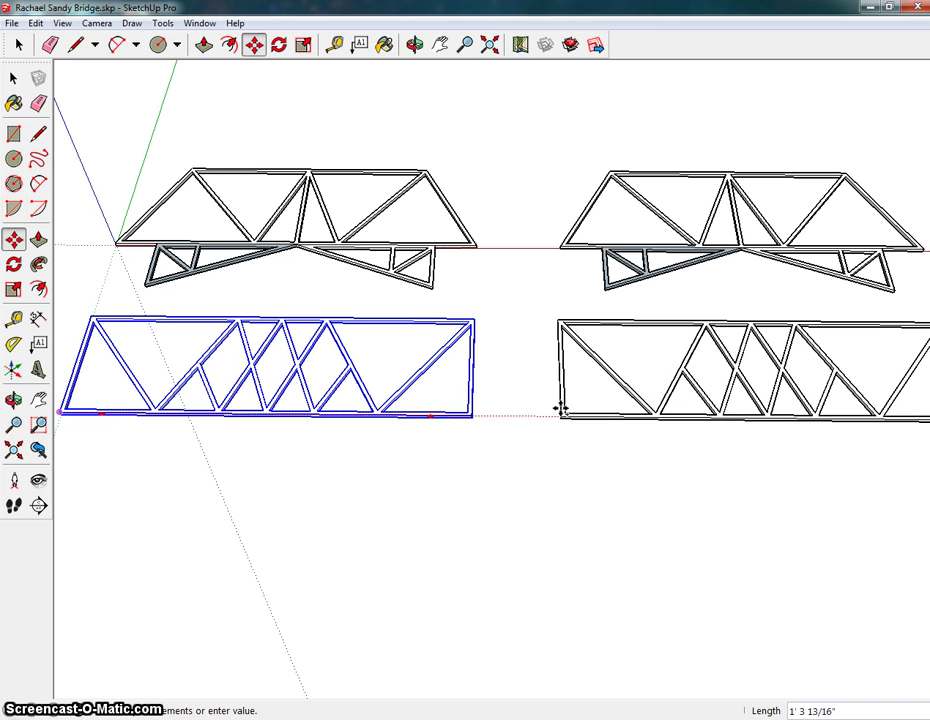
click(563, 410)
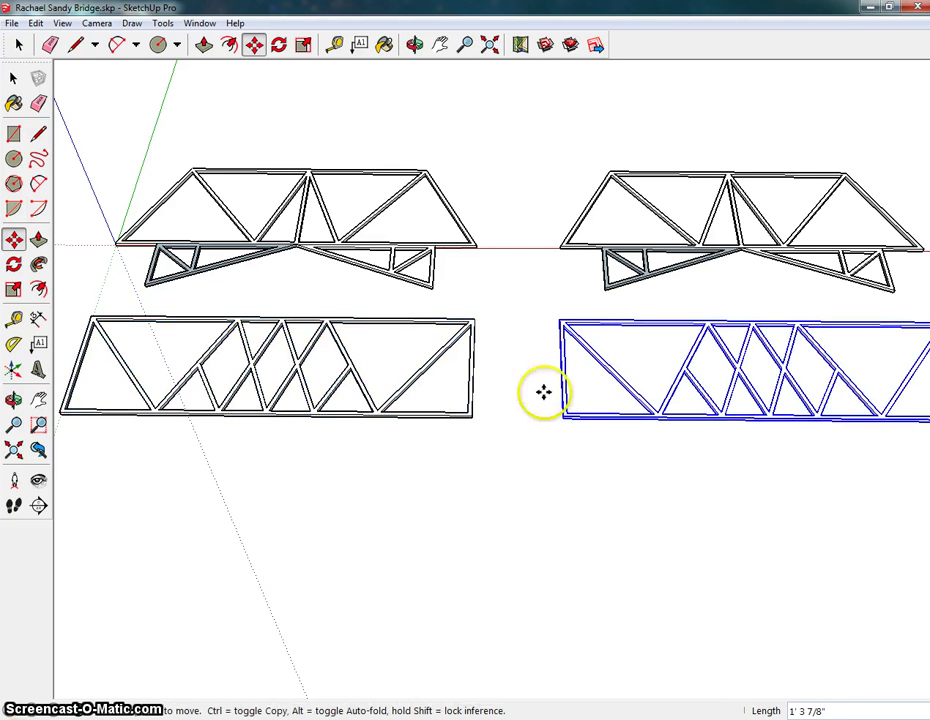
click(440, 44)
drag(707, 331, 279, 330)
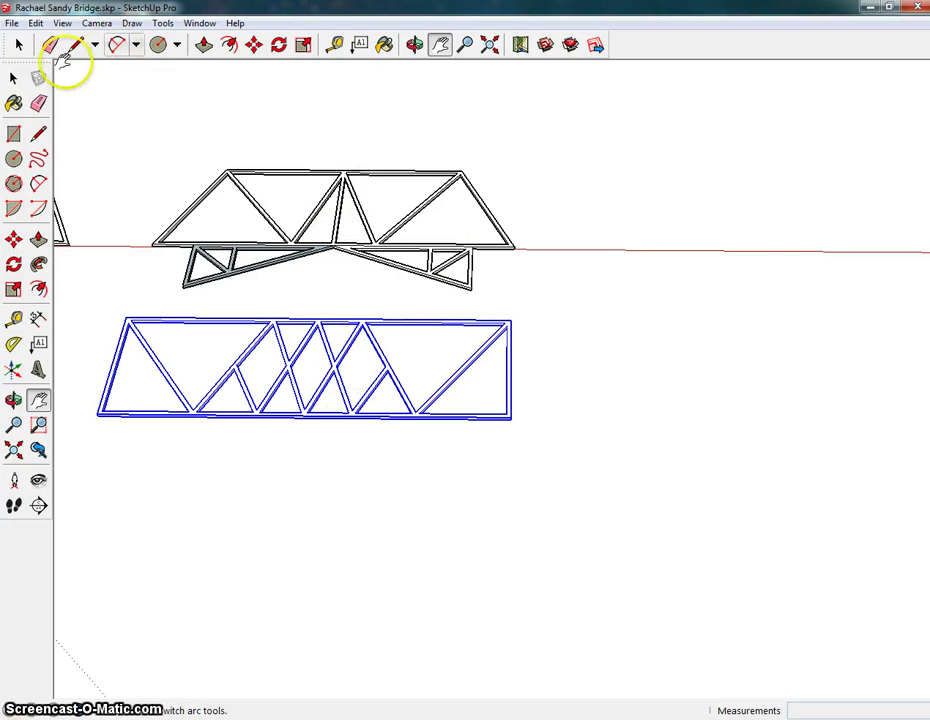
Copy the upper truss group below the lower truss, then orbit into 3D.
click(18, 44)
click(295, 258)
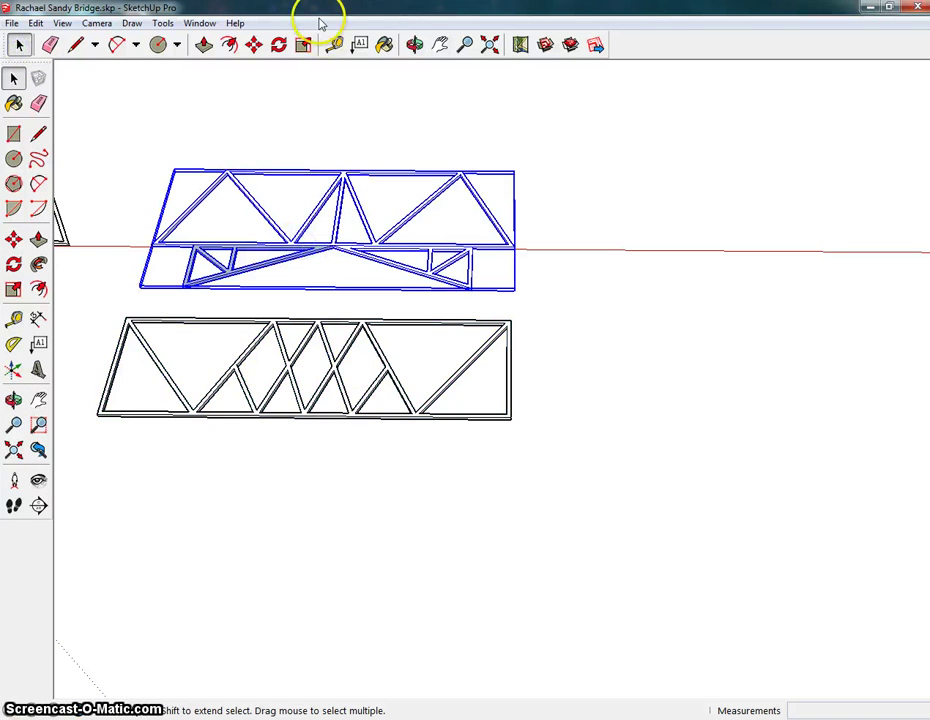
click(253, 44)
key(ctrl)
click(156, 249)
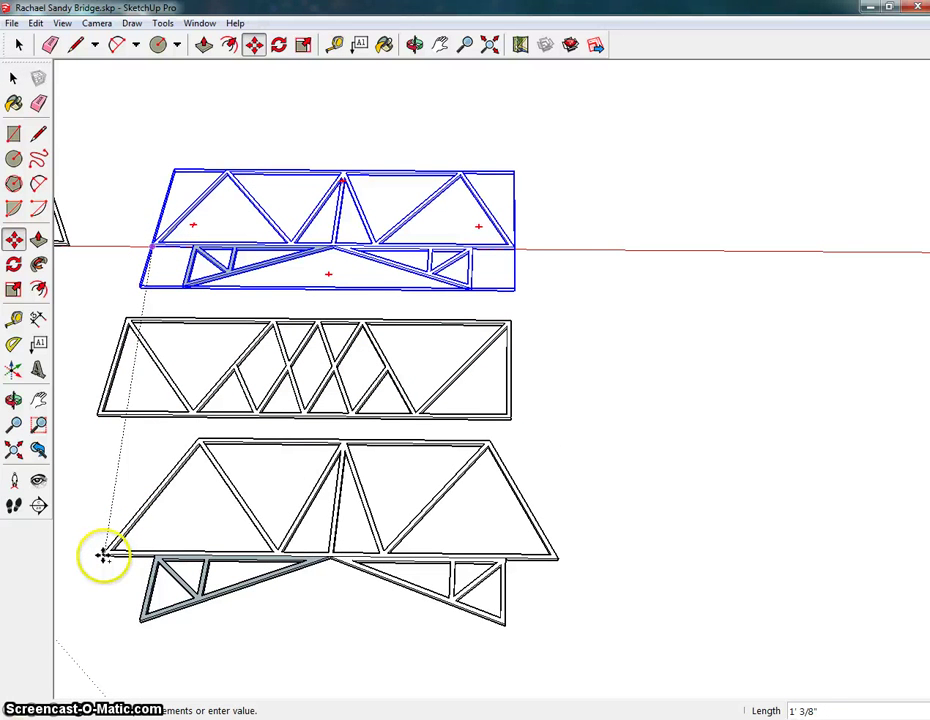
click(103, 555)
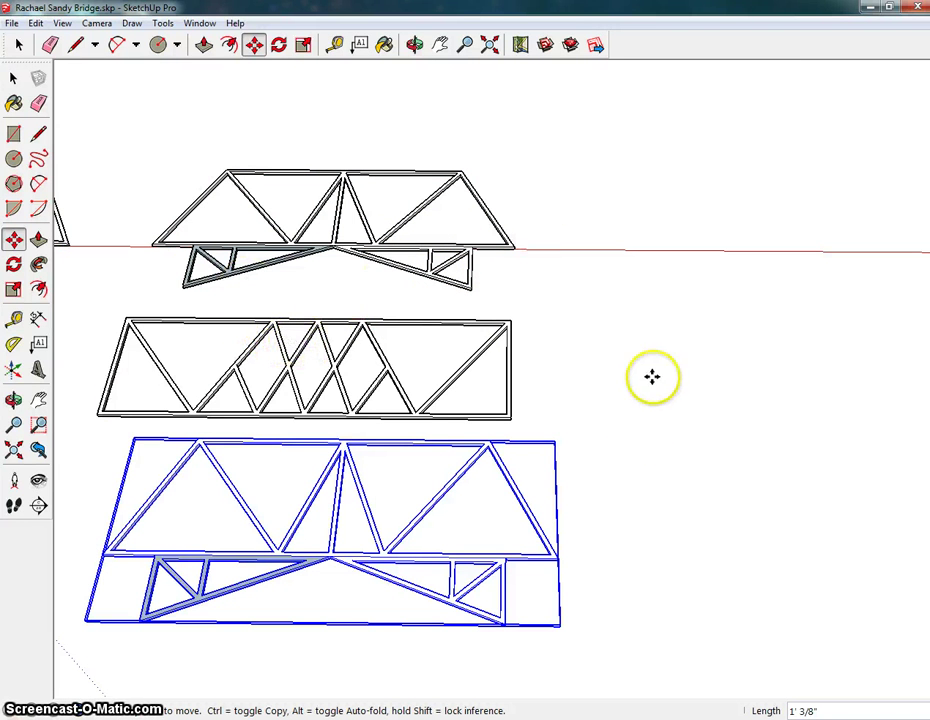
middle_drag(669, 417, 250, 183)
Rotate the left flat truss -90° about the red axis so it stands upright.
scroll(463, 390, up, 2)
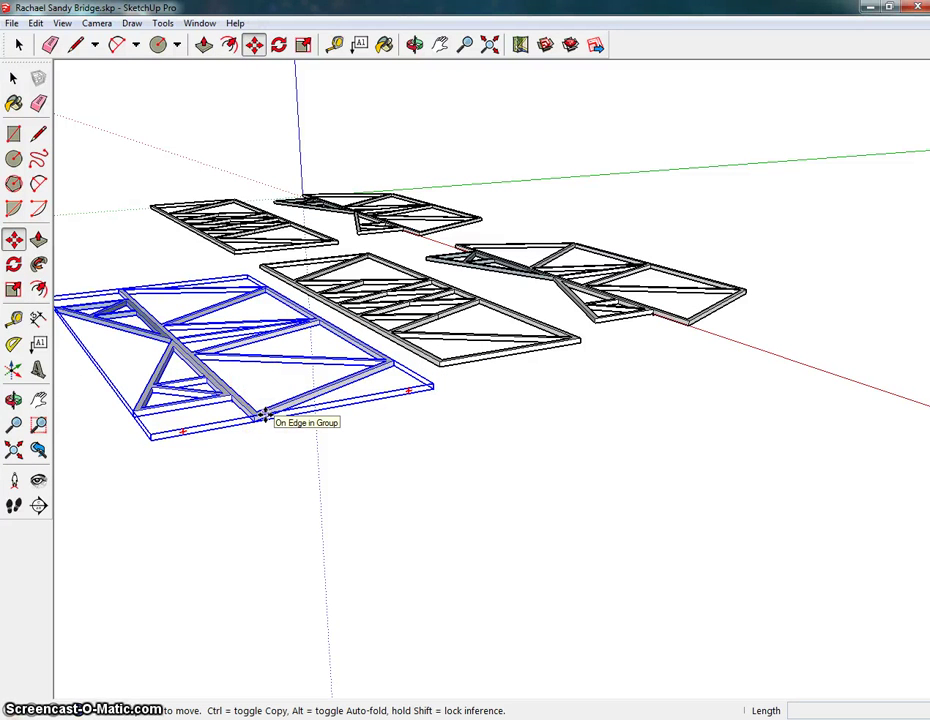
click(264, 416)
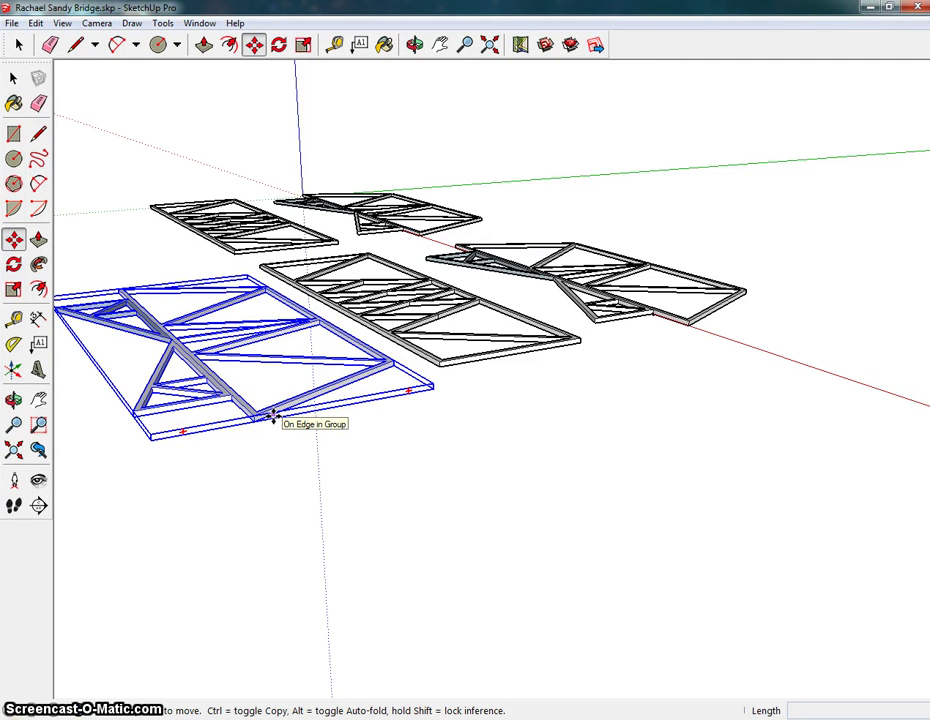
drag(270, 416, 193, 432)
mouse_move(182, 430)
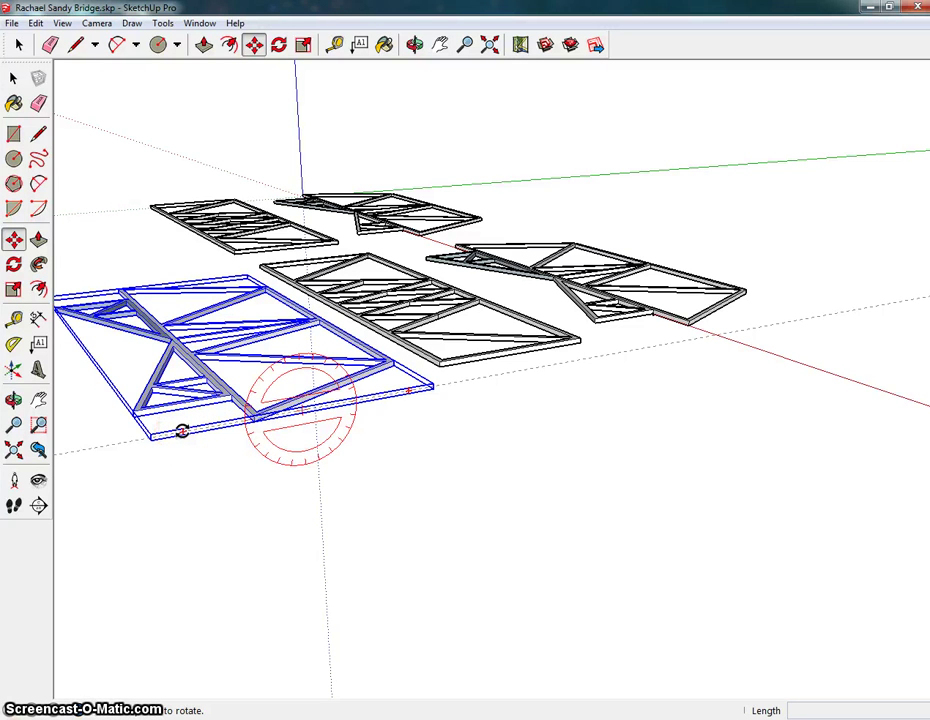
click(182, 430)
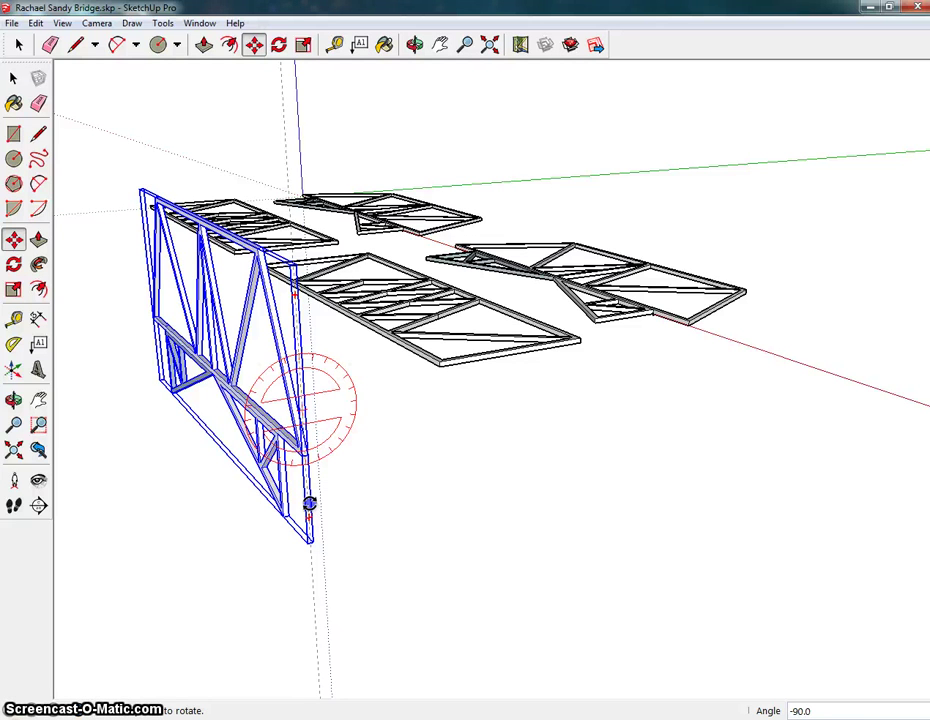
click(309, 503)
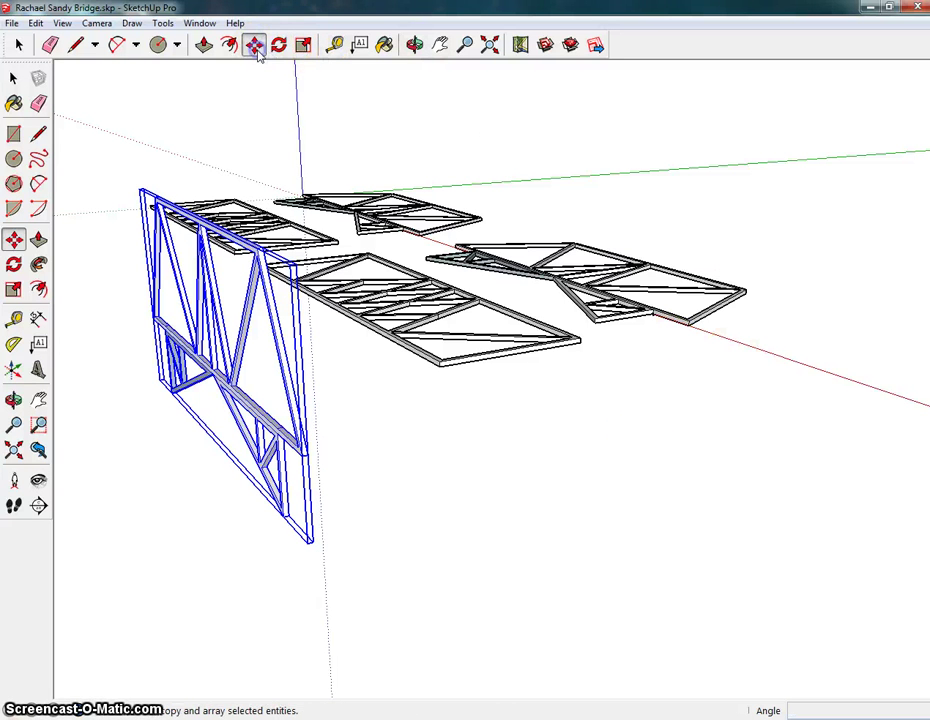
Stand the right-hand truss panel upright with a -90° rotation about the red axis.
click(20, 47)
click(634, 325)
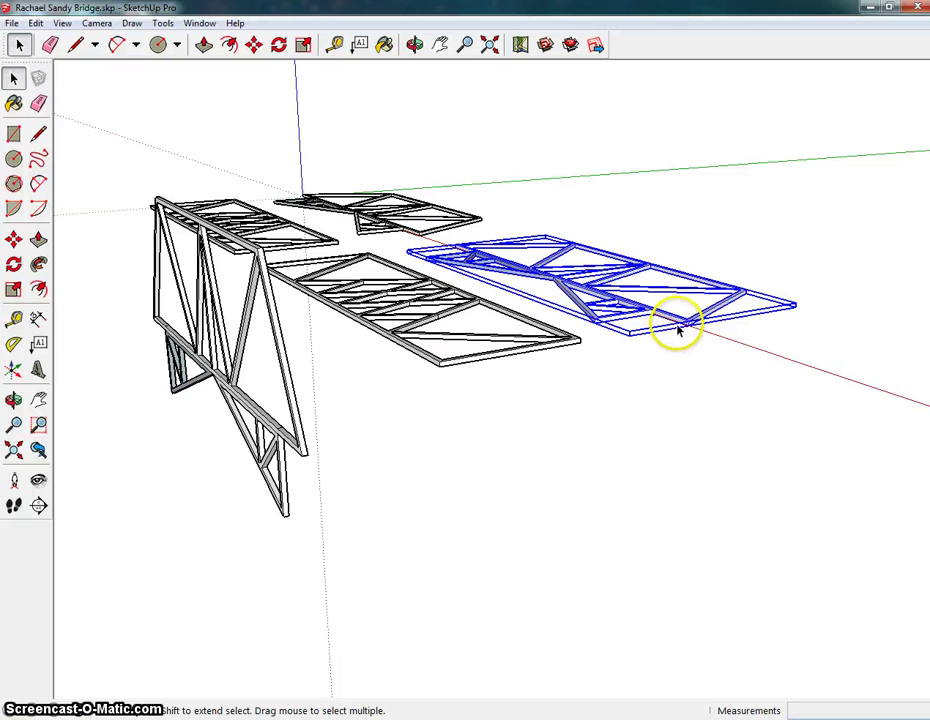
click(253, 44)
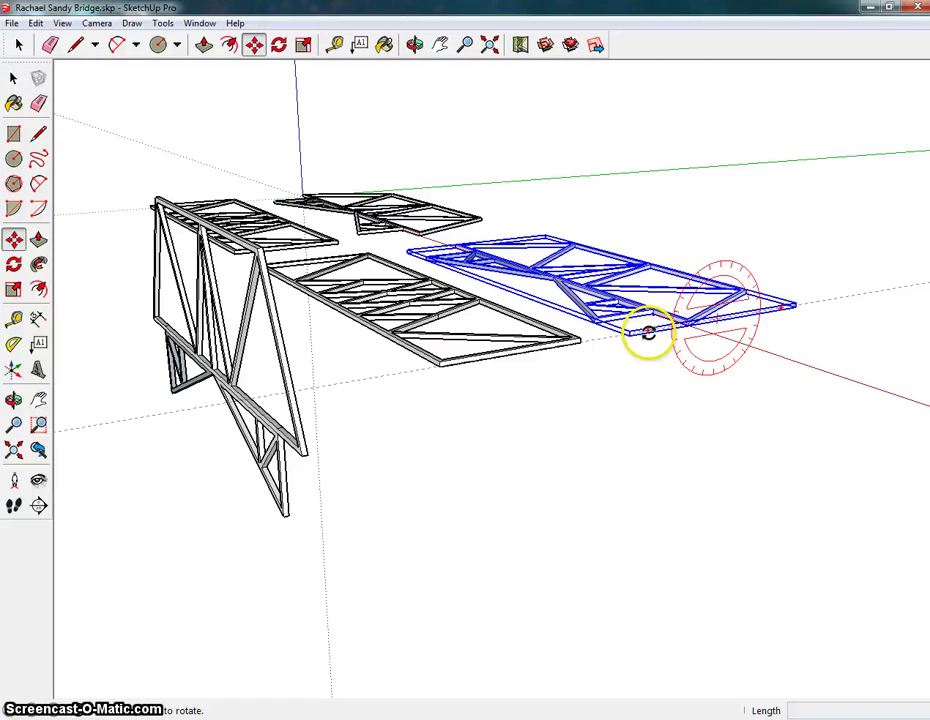
drag(648, 337, 713, 405)
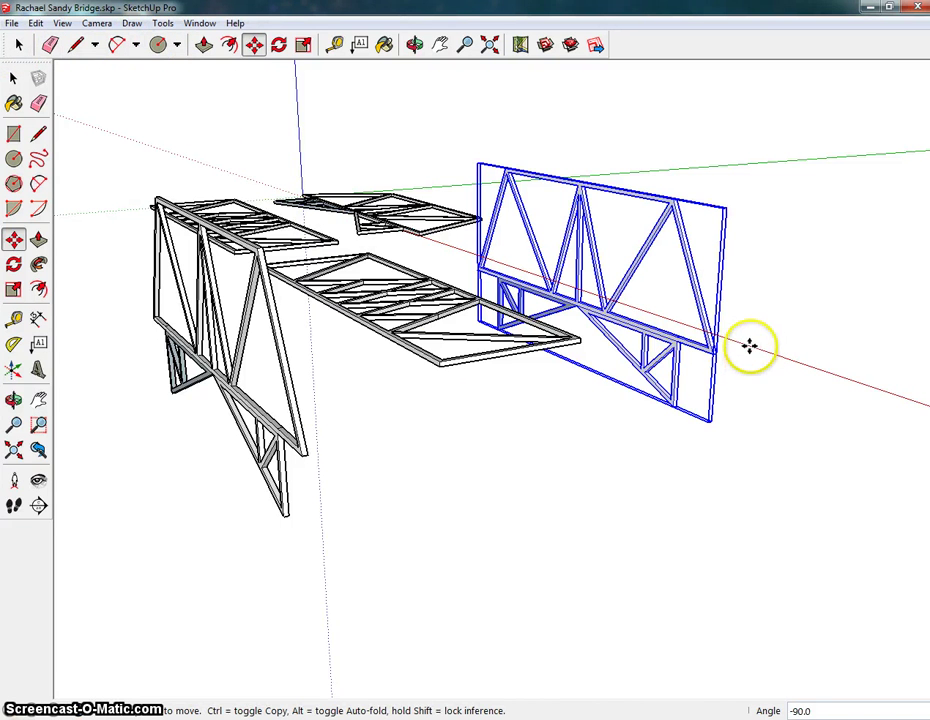
Move the first upright truss toward the deck edge and orbit around the bridge.
scroll(749, 345, down, 2)
scroll(660, 353, up, 4)
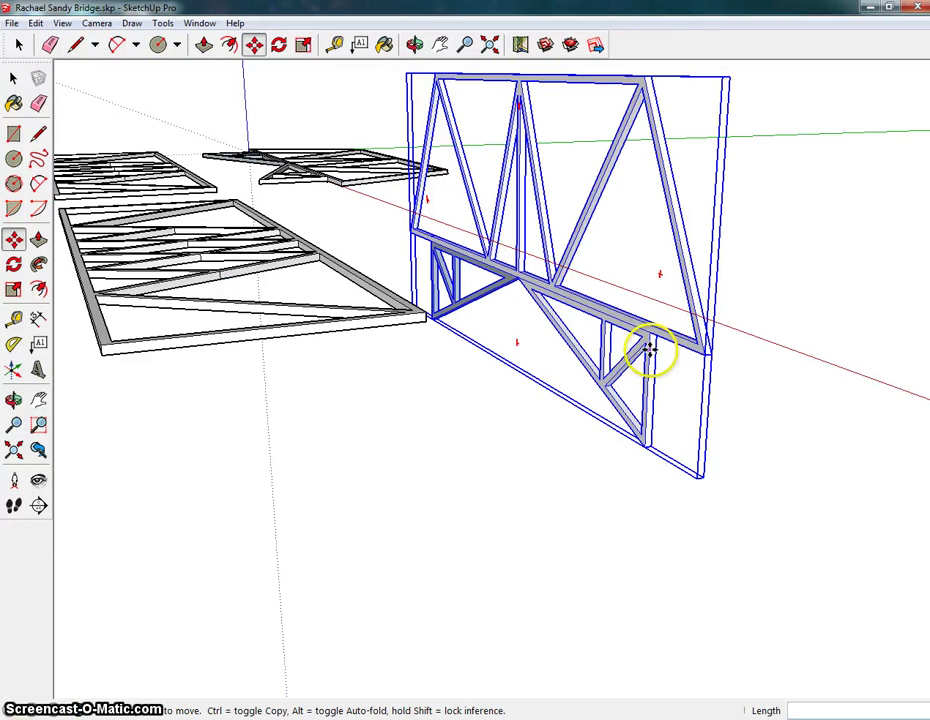
scroll(703, 355, up, 3)
scroll(657, 346, down, 3)
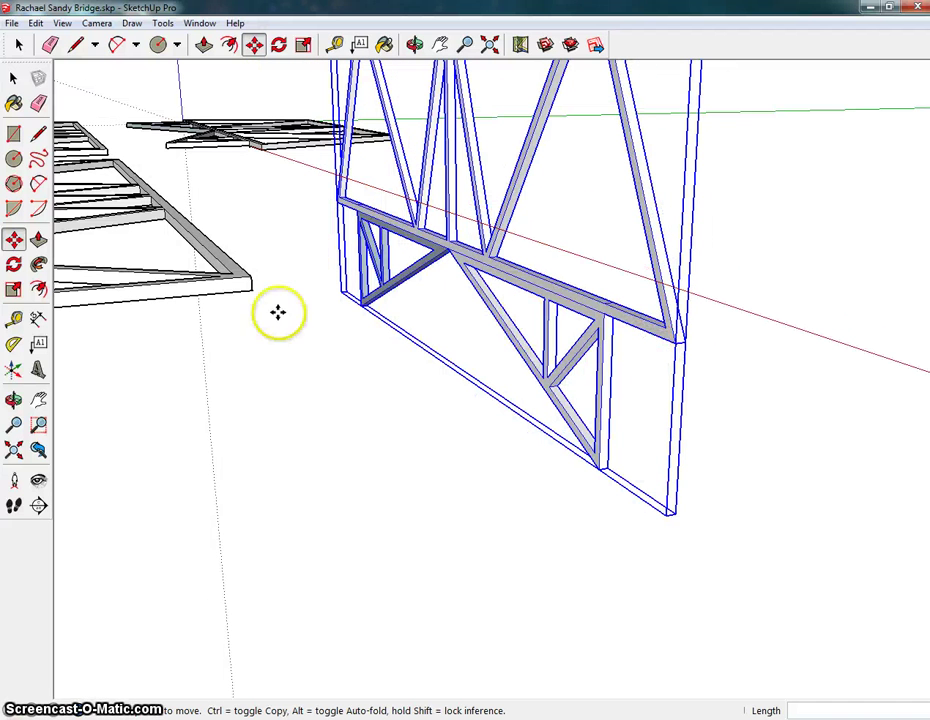
scroll(250, 283, up, 2)
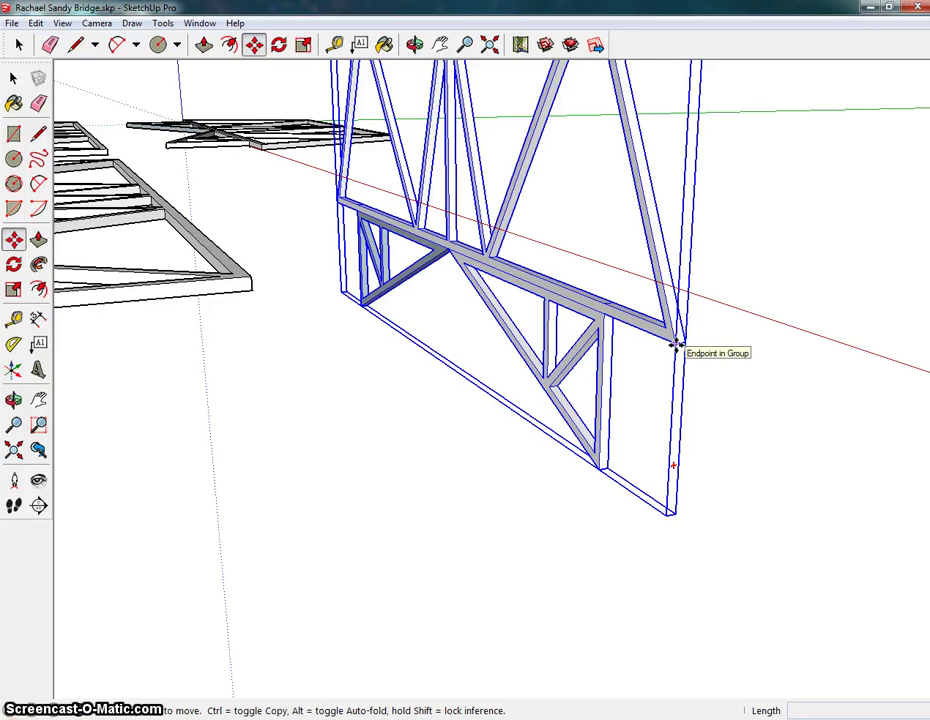
drag(676, 345, 255, 290)
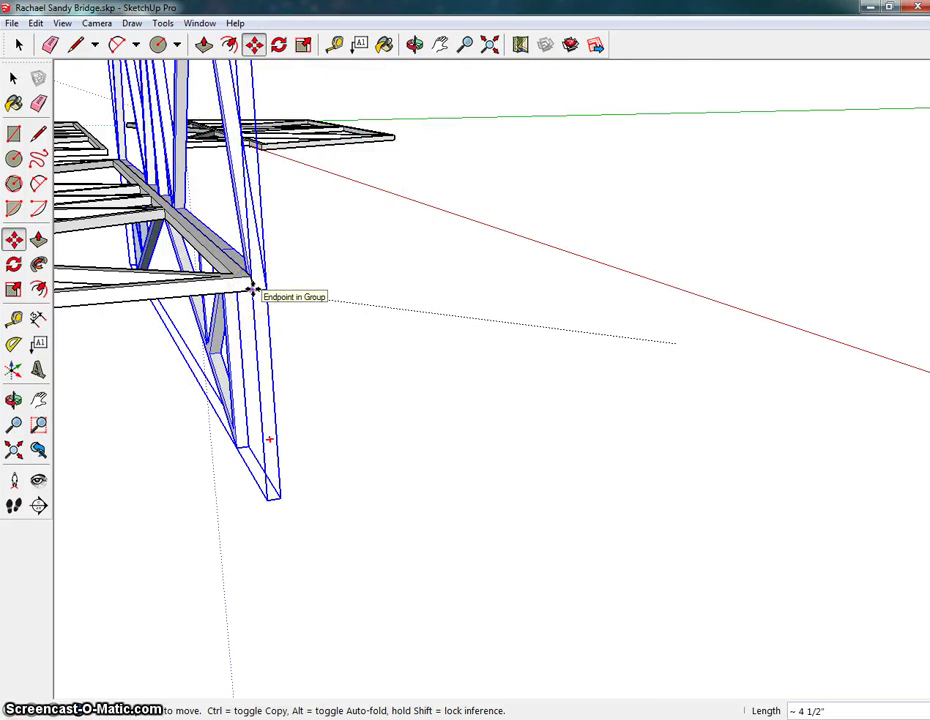
middle_drag(463, 322, 434, 324)
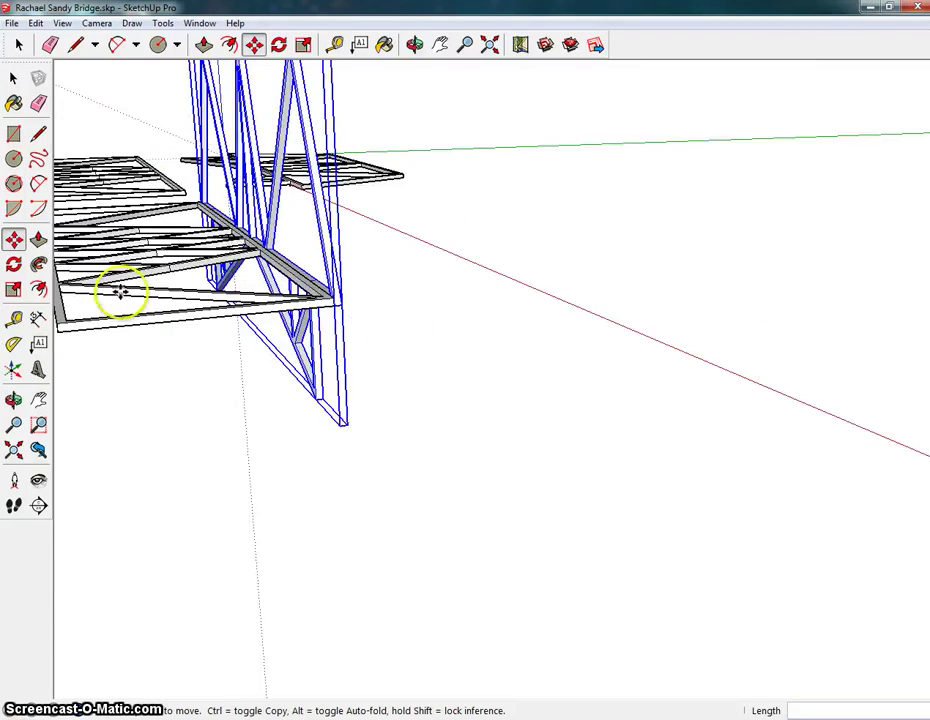
middle_drag(120, 291, 550, 442)
Move the near upright truss from its corner so it sits against the deck edge.
key(m)
scroll(349, 322, down, 3)
scroll(320, 410, up, 2)
scroll(320, 410, up, 2)
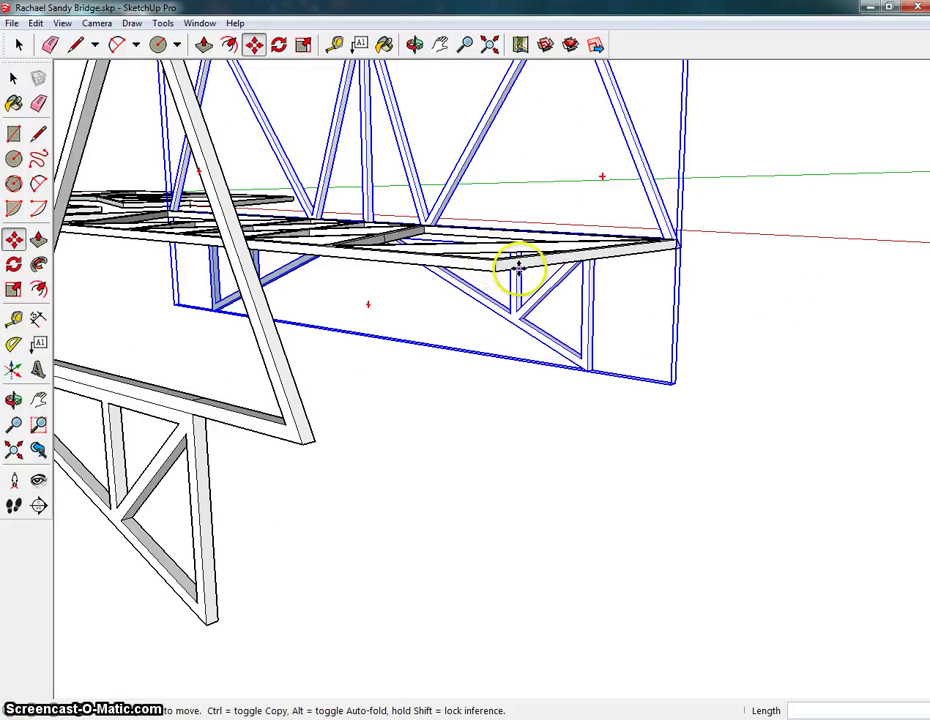
click(17, 46)
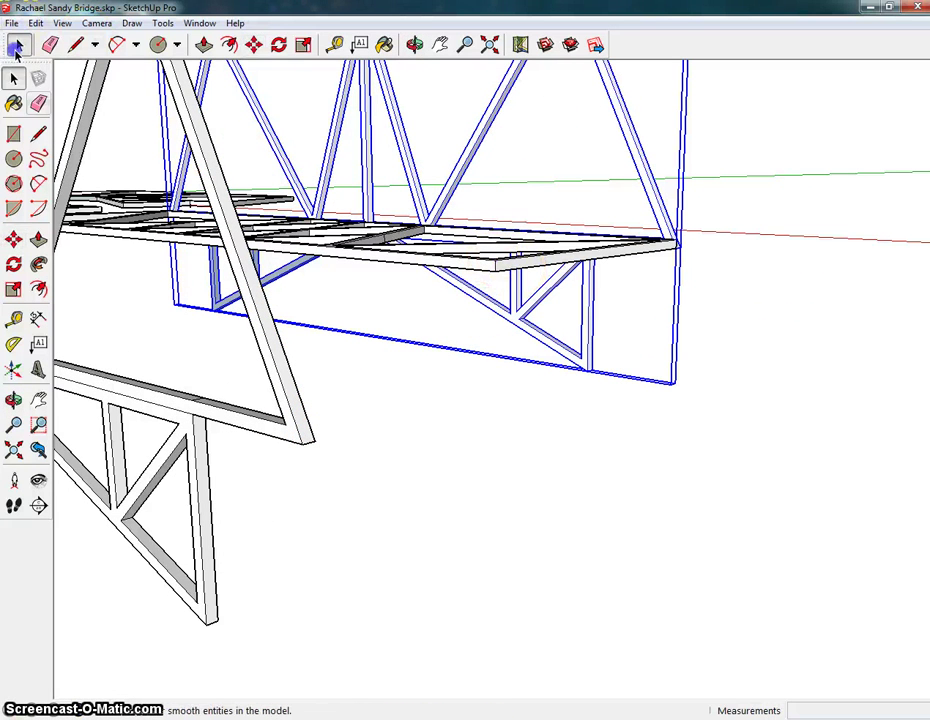
click(290, 404)
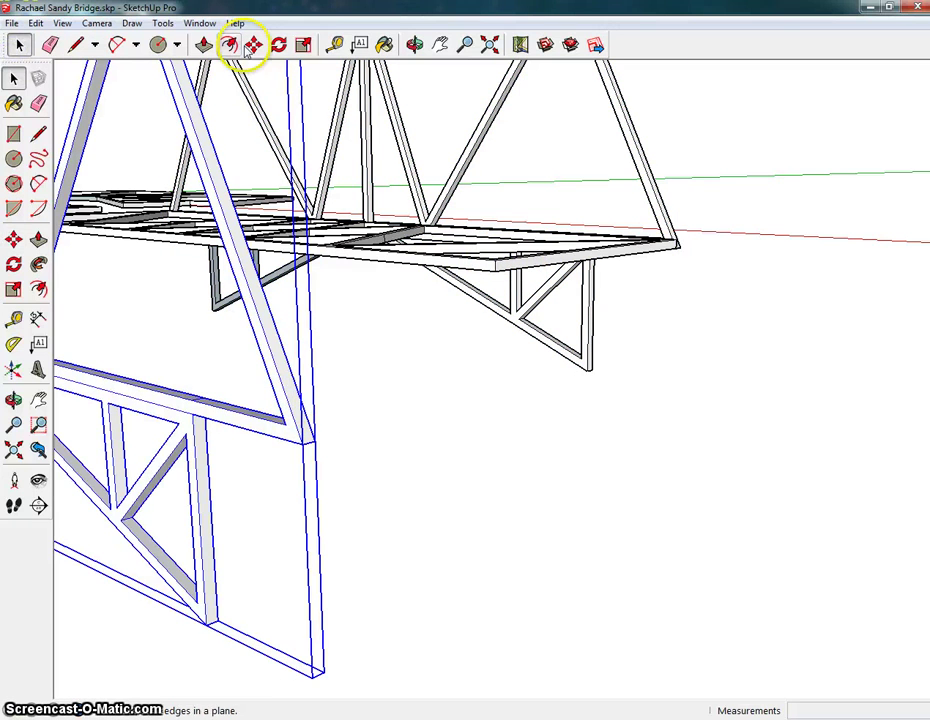
click(253, 44)
click(313, 440)
scroll(504, 249, up, 5)
middle_drag(490, 268, 575, 148)
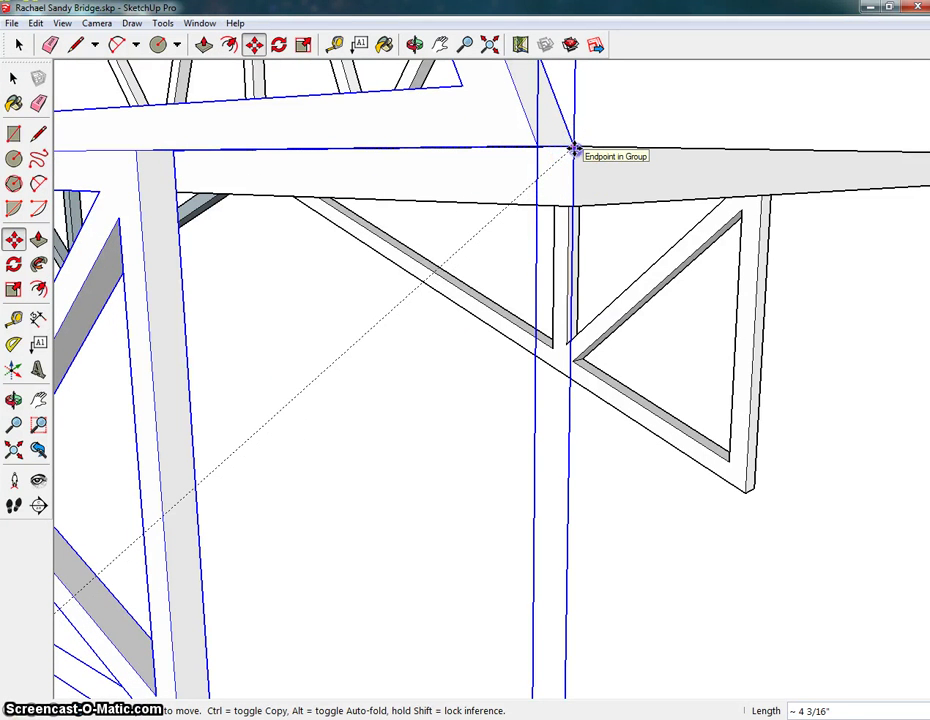
scroll(581, 176, down, 6)
click(580, 188)
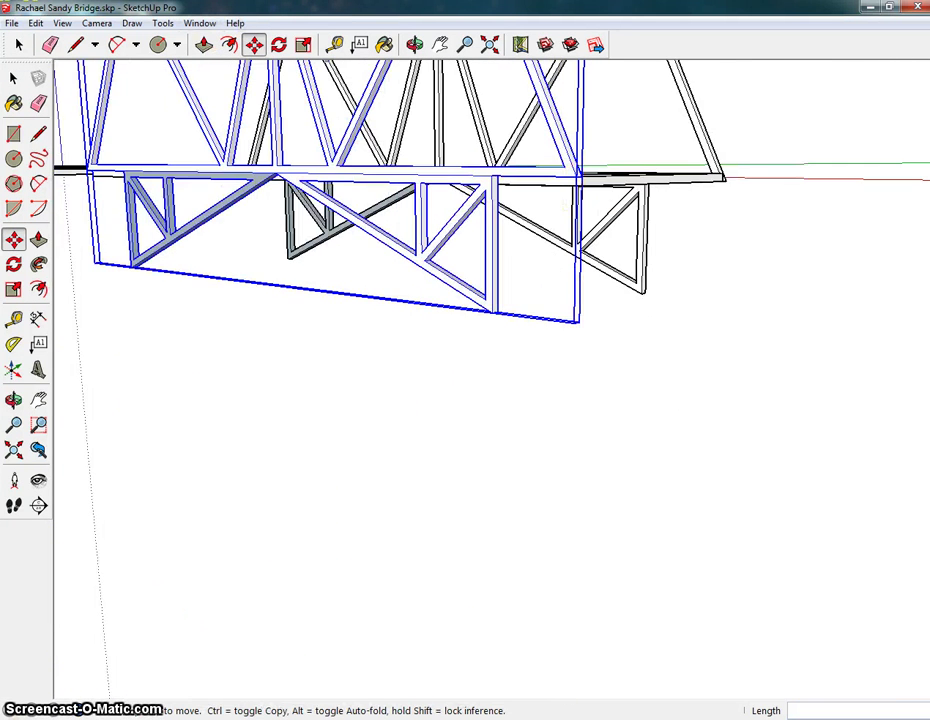
Deselect and orbit around the assembled bridge to check the truss placement.
click(18, 44)
click(147, 373)
click(442, 46)
middle_drag(349, 249, 747, 309)
middle_drag(679, 277, 400, 282)
Draw a small rectangle at the near truss's top corner, cancelling a trial extrusion.
scroll(320, 133, up, 6)
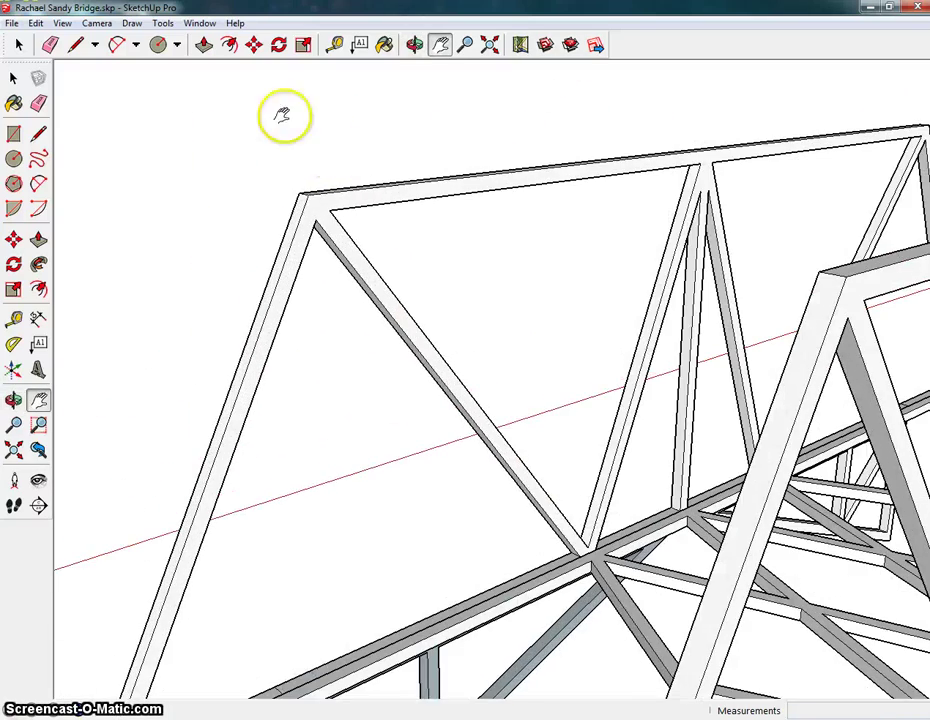
click(13, 133)
click(307, 198)
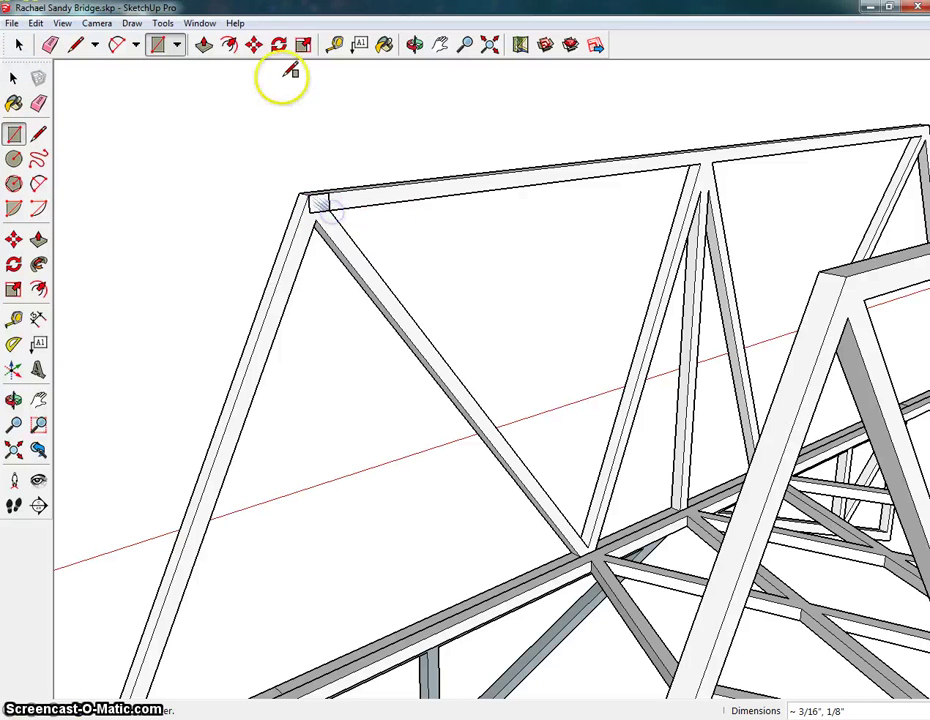
click(203, 44)
drag(318, 202, 799, 291)
key(Escape)
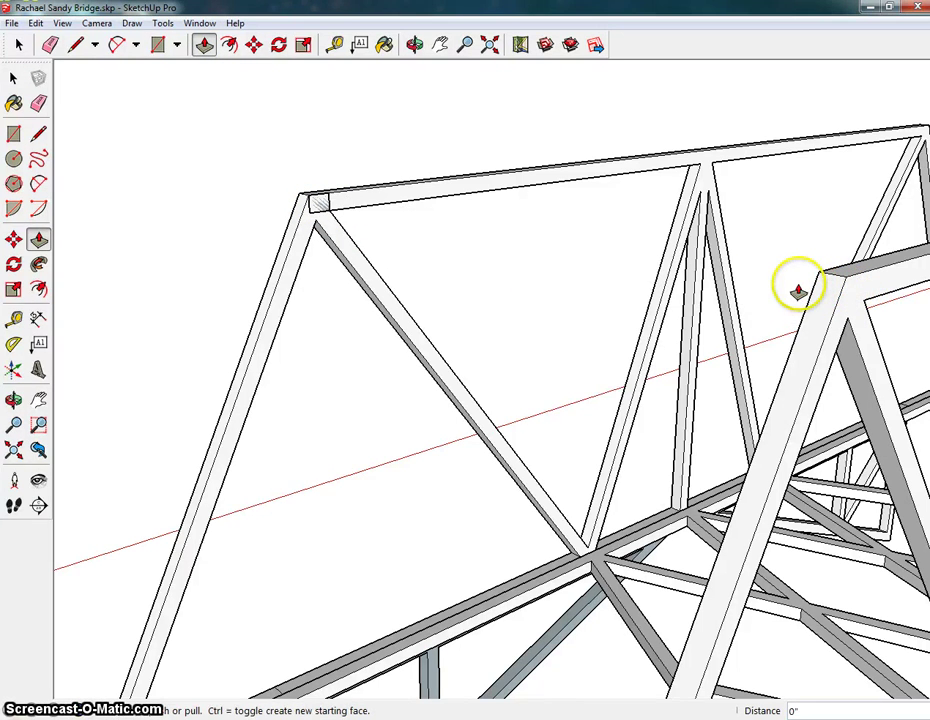
Orbit, zoom and pan the view to a new angle on the bridge.
scroll(700, 200, down, 3)
middle_drag(641, 470, 706, 390)
scroll(420, 560, up, 2)
scroll(411, 539, up, 1)
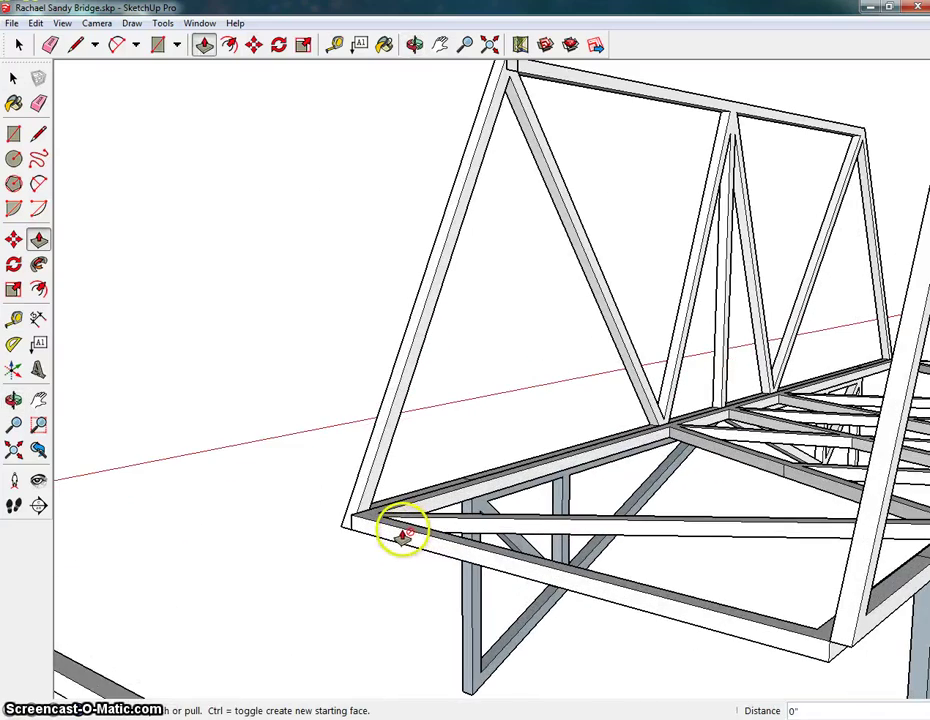
middle_drag(826, 666, 830, 565)
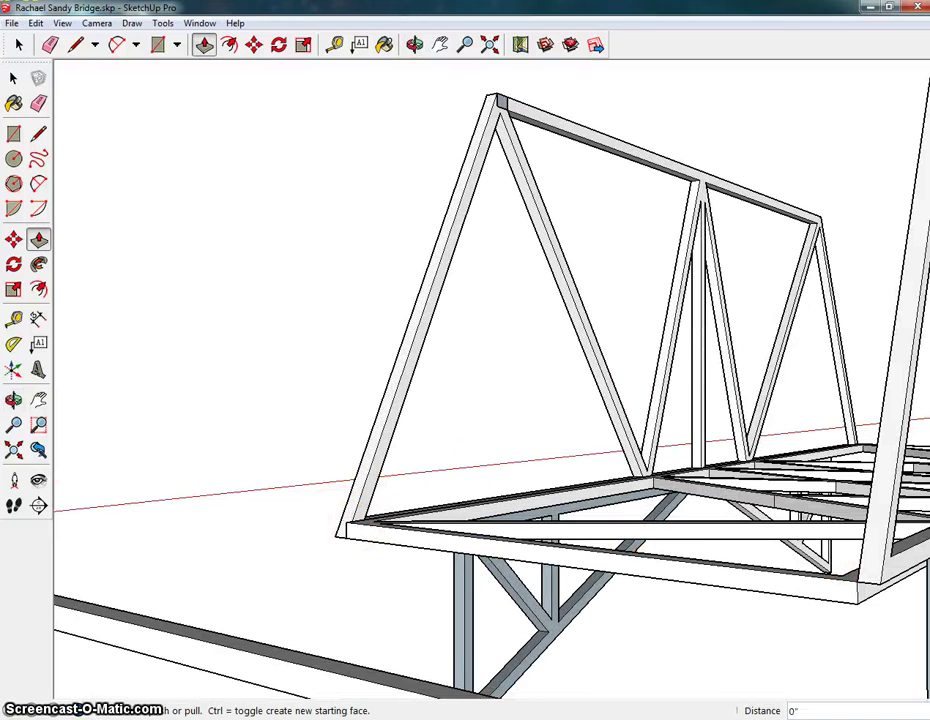
click(440, 44)
scroll(448, 203, up, 5)
middle_drag(448, 203, 413, 409)
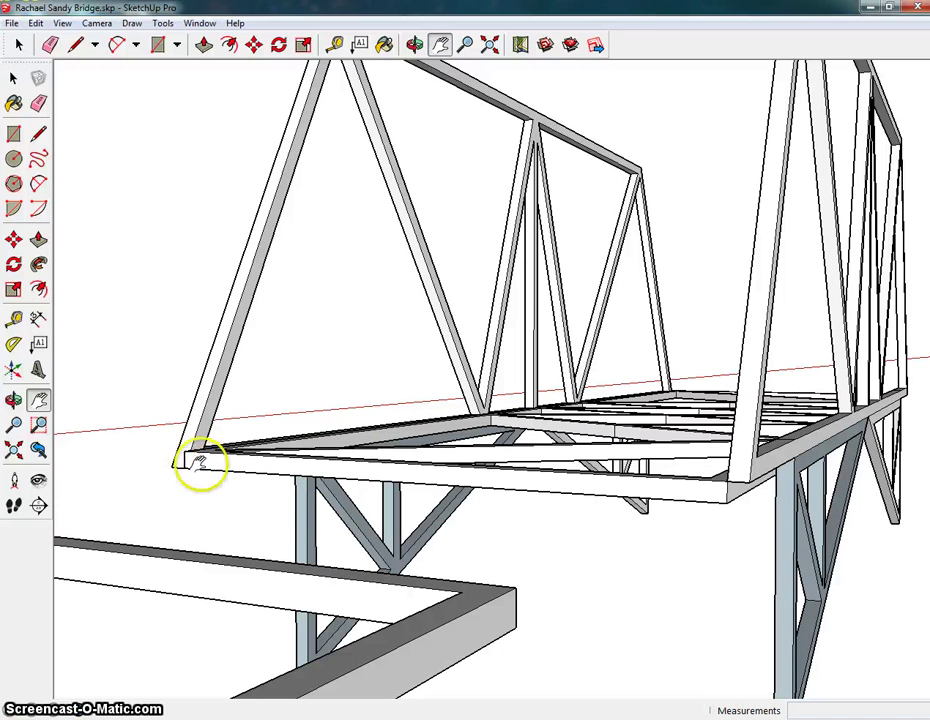
Pick up the copied right-hand truss by its endpoint and move it upright onto the deck's right edge.
click(18, 44)
click(741, 483)
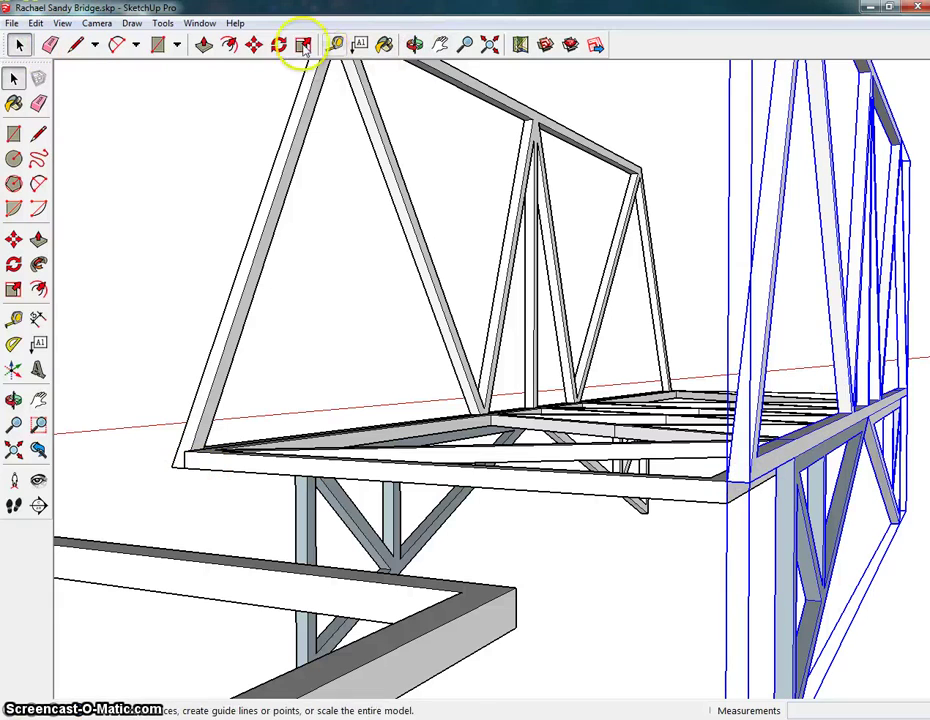
click(255, 44)
click(729, 484)
middle_drag(594, 285, 536, 398)
scroll(405, 62, down, 3)
scroll(307, 115, up, 3)
scroll(295, 106, up, 1)
scroll(285, 104, down, 2)
middle_drag(357, 118, 494, 208)
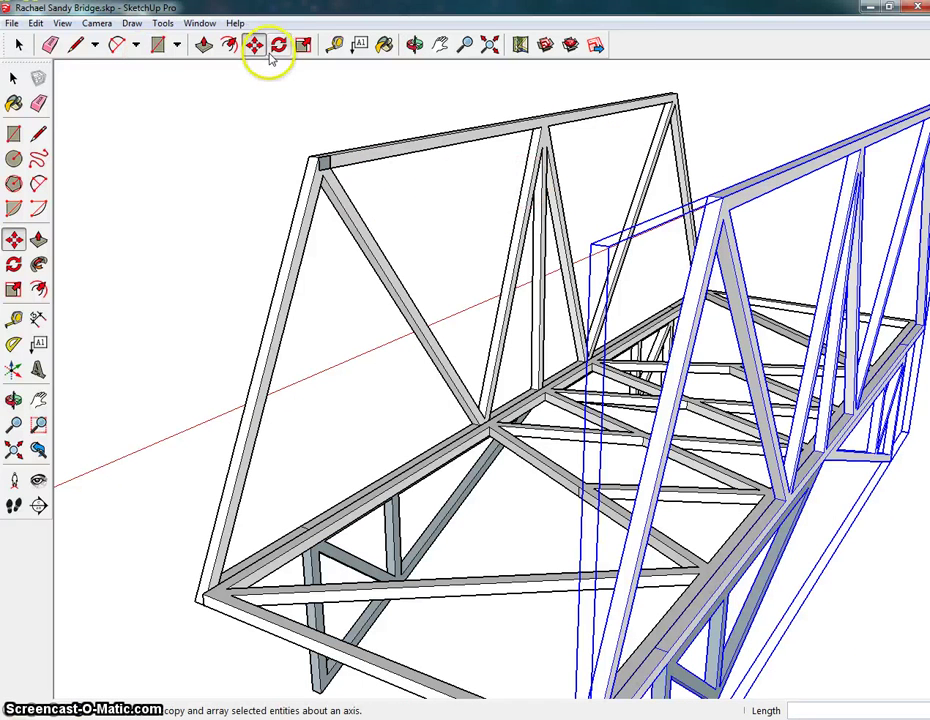
Deselect the right truss and Push/Pull the top chord's end face to lengthen it.
click(20, 45)
click(190, 174)
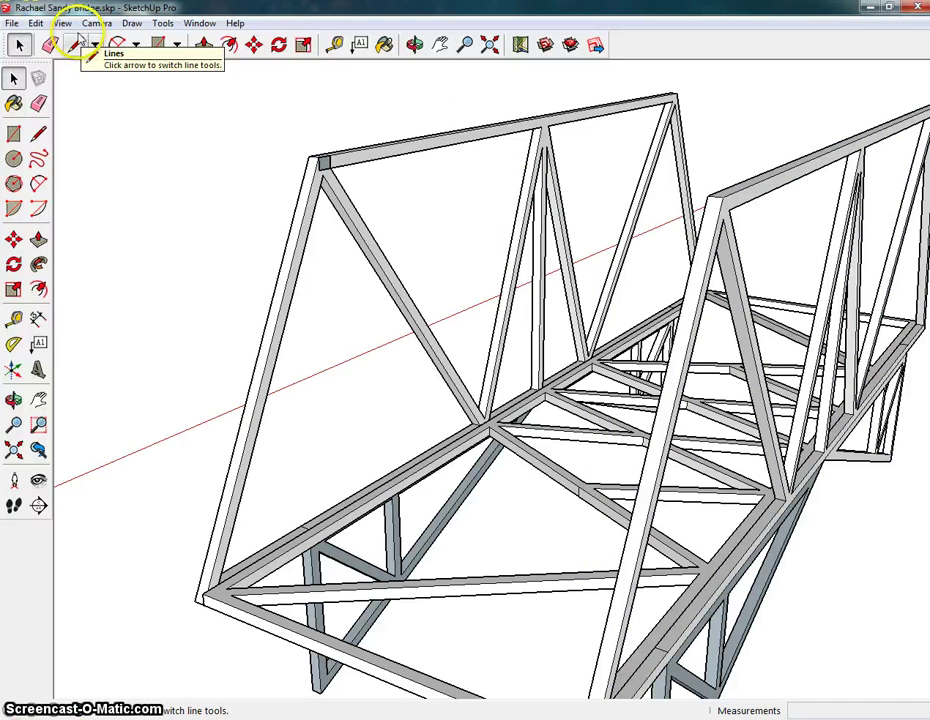
click(203, 45)
click(322, 163)
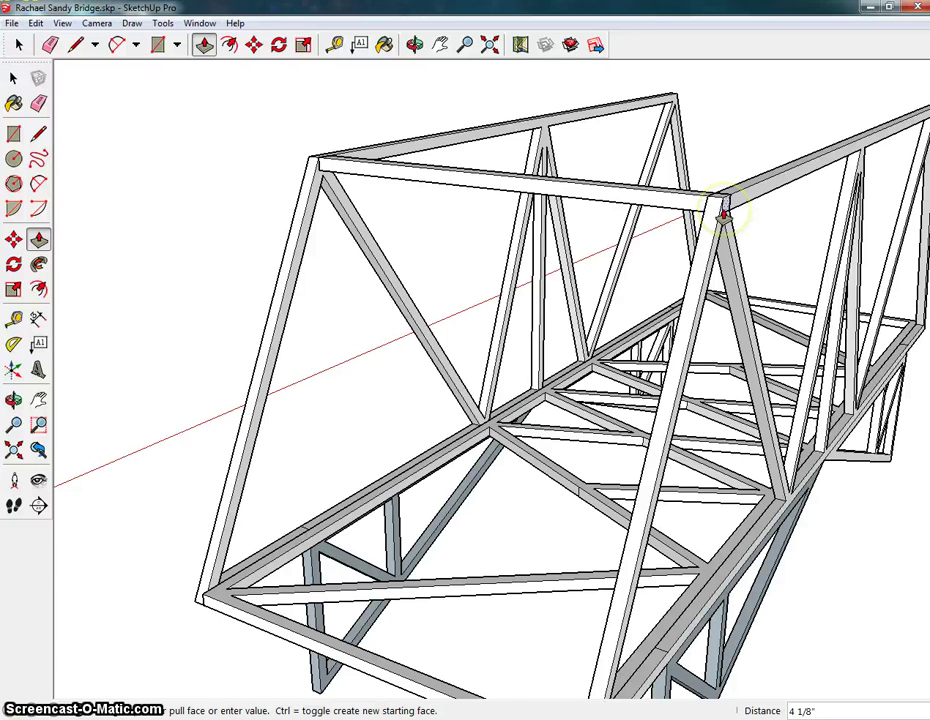
click(724, 215)
Draw a small square rectangle at the truss apex.
scroll(558, 118, up, 3)
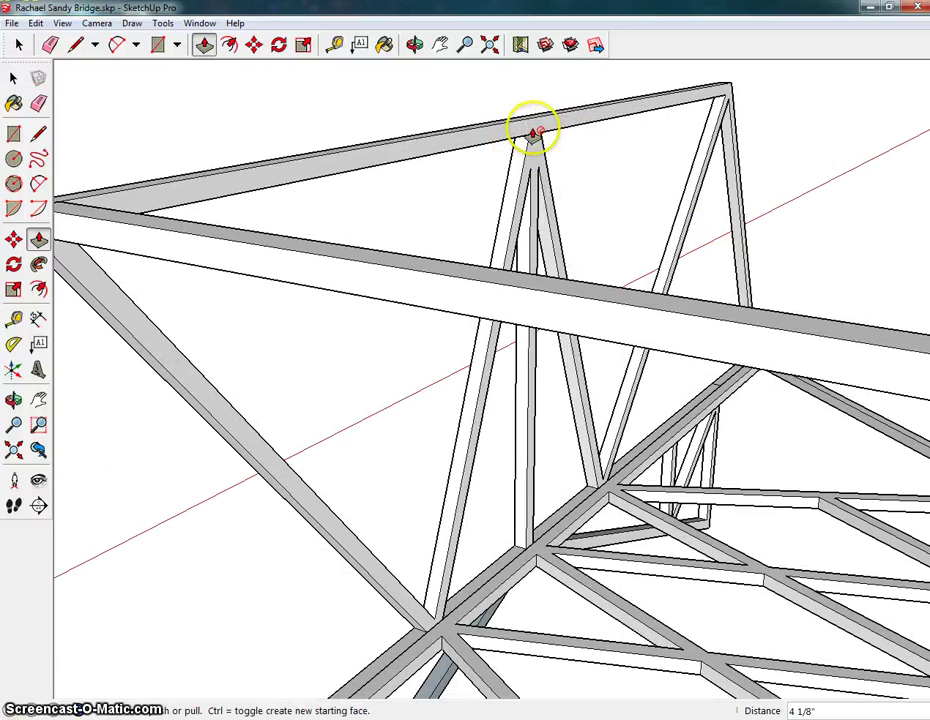
scroll(536, 135, up, 2)
click(158, 46)
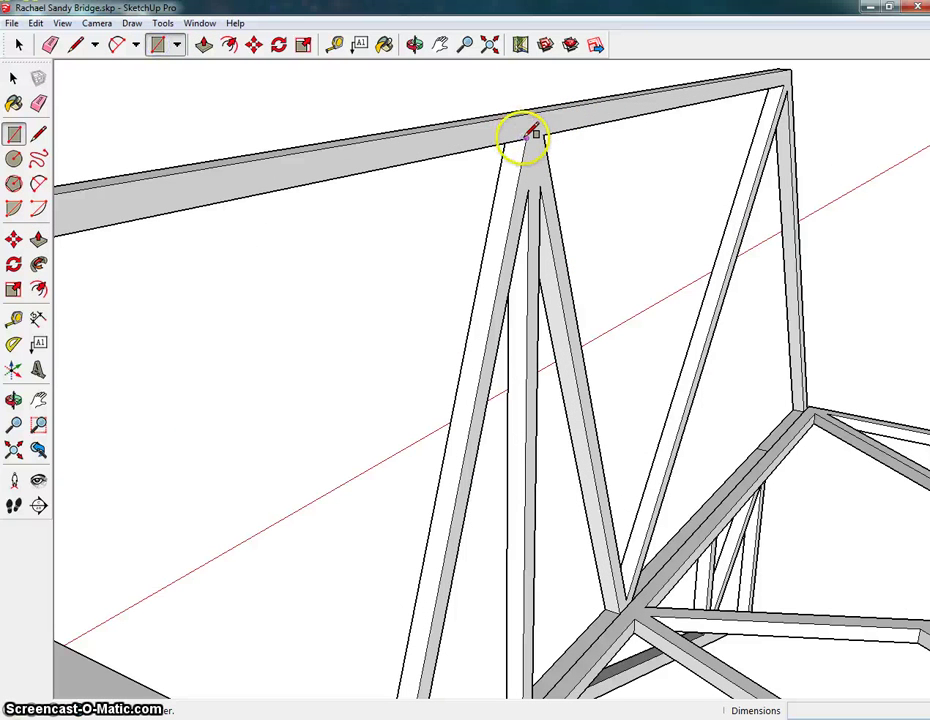
click(526, 117)
click(543, 135)
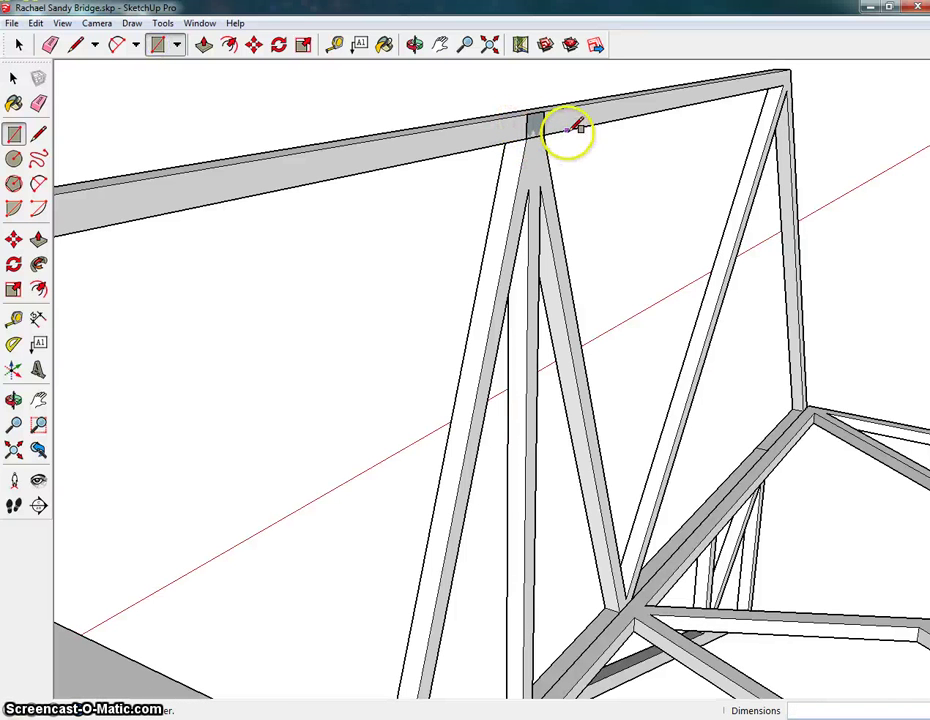
Push/Pull the apex square out into a long square beam.
click(441, 46)
drag(648, 187, 433, 163)
click(203, 45)
drag(382, 115, 822, 210)
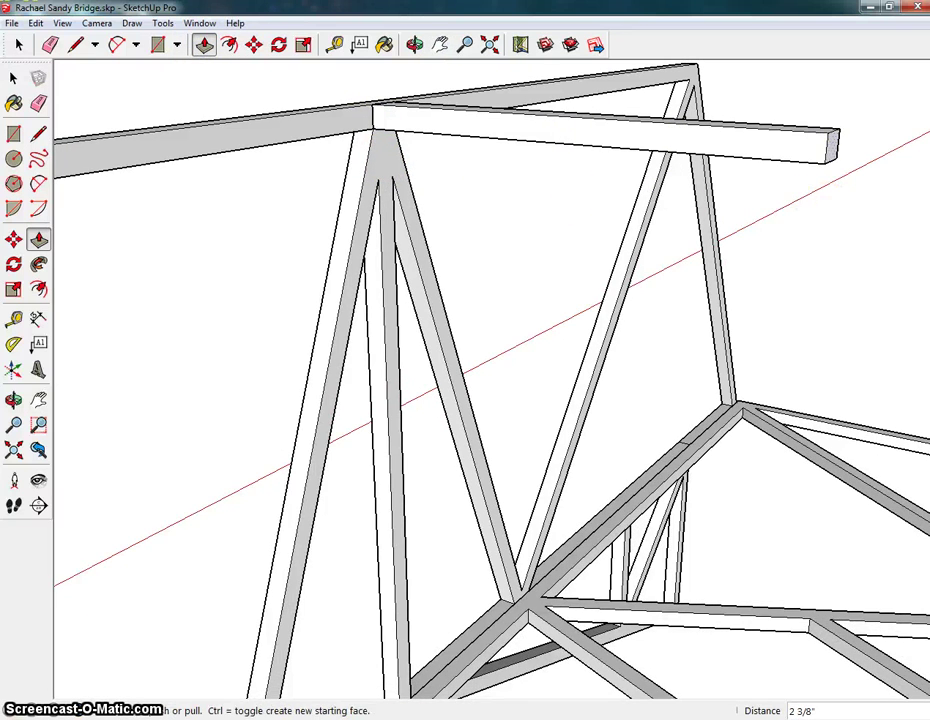
click(441, 45)
drag(536, 172, 347, 199)
Extend the beam's end face until it reaches the opposite truss.
click(203, 45)
drag(459, 170, 893, 228)
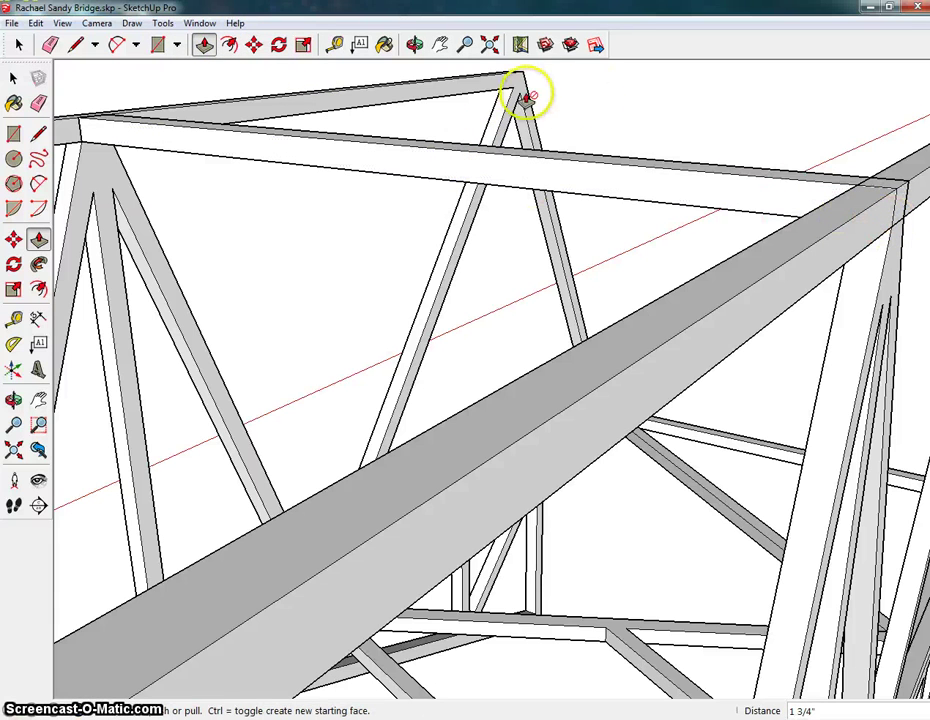
click(440, 44)
scroll(467, 243, down, 5)
Draw a small square at the next truss apex.
scroll(445, 175, up, 3)
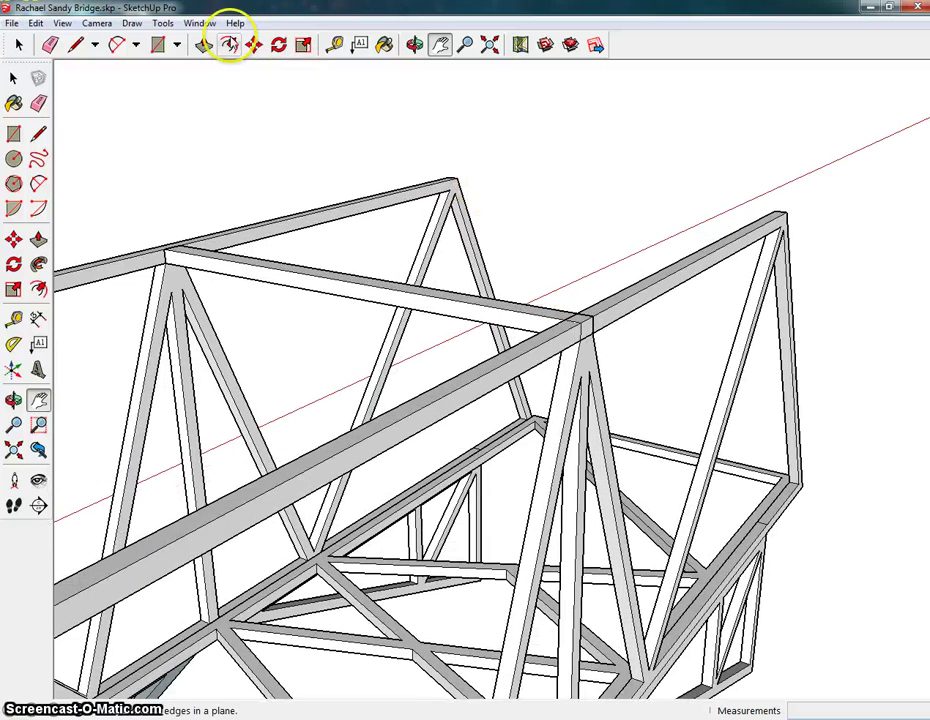
click(157, 45)
click(455, 182)
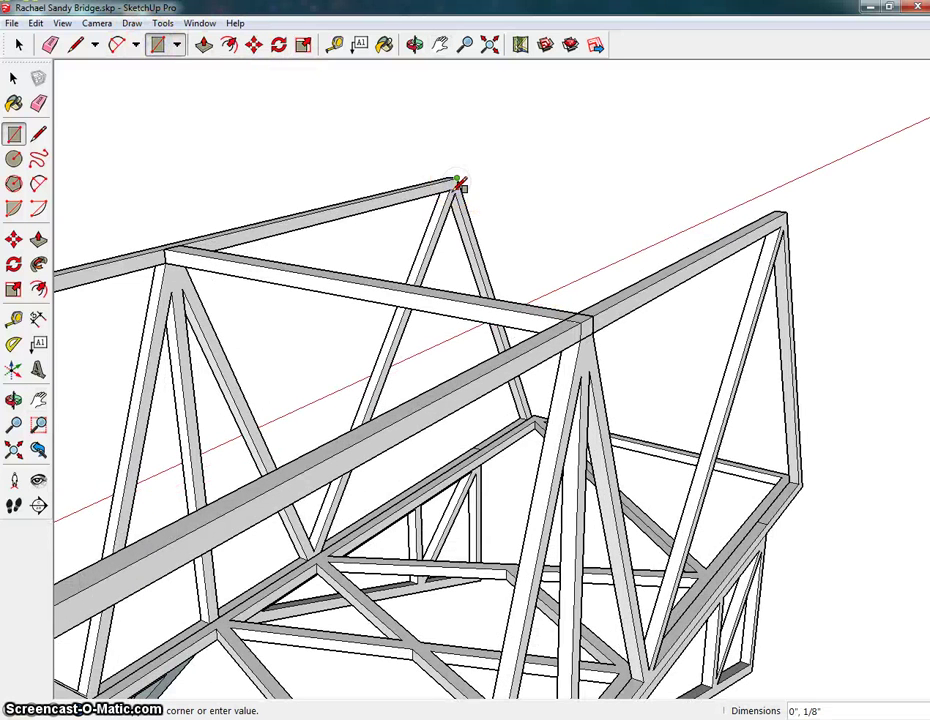
scroll(455, 182, up, 2)
click(462, 185)
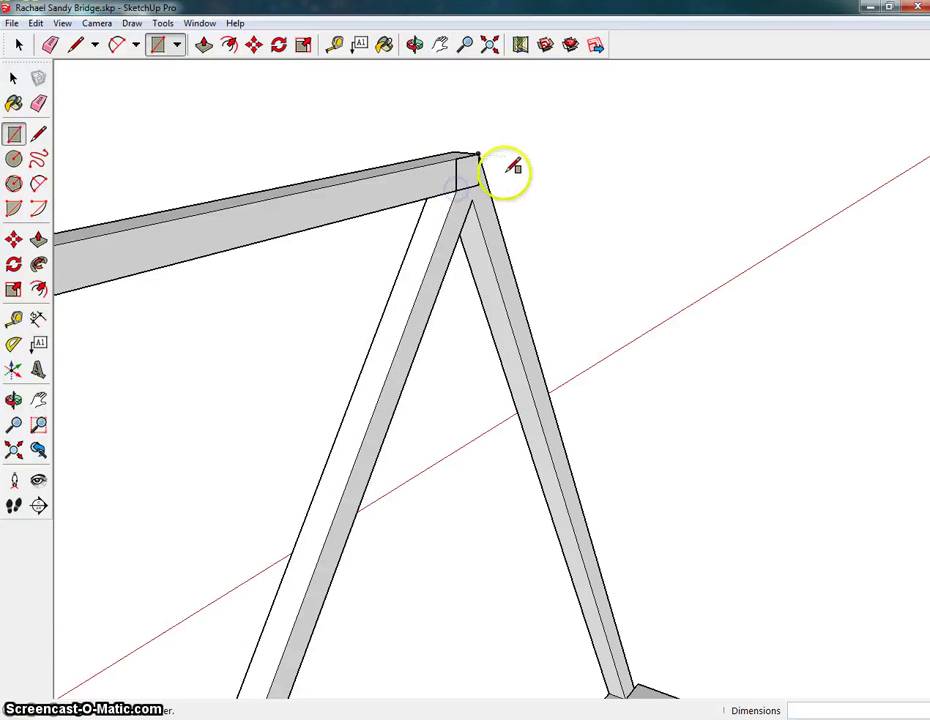
Push/Pull the apex square out into a beam.
click(204, 44)
click(809, 261)
click(440, 44)
drag(667, 176, 170, 129)
scroll(345, 187, down, 3)
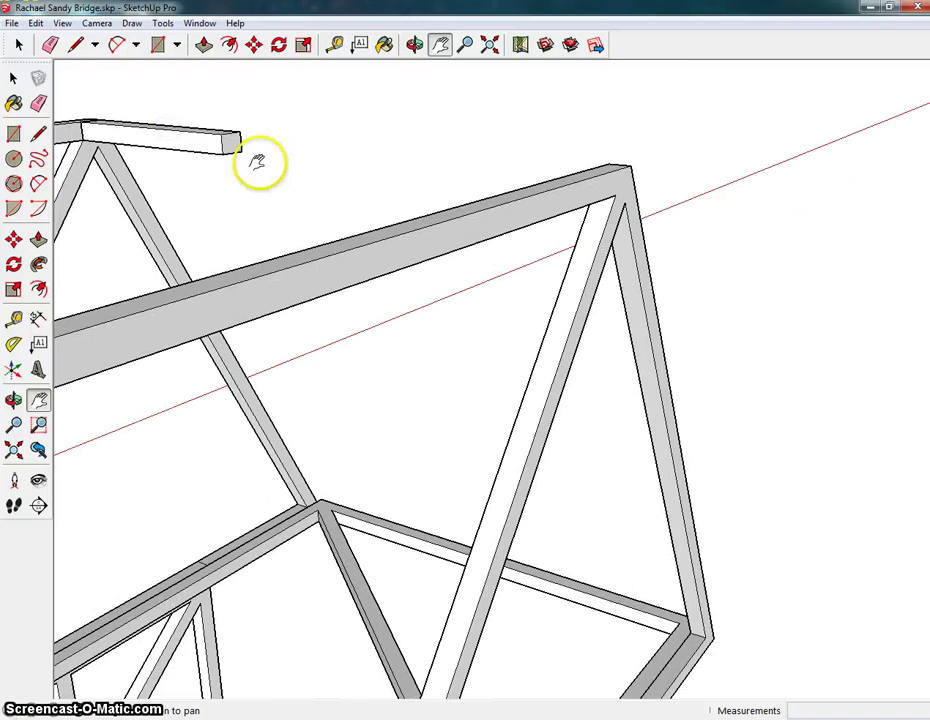
Lengthen the beam's end face to end at the far truss apex.
click(202, 46)
click(232, 145)
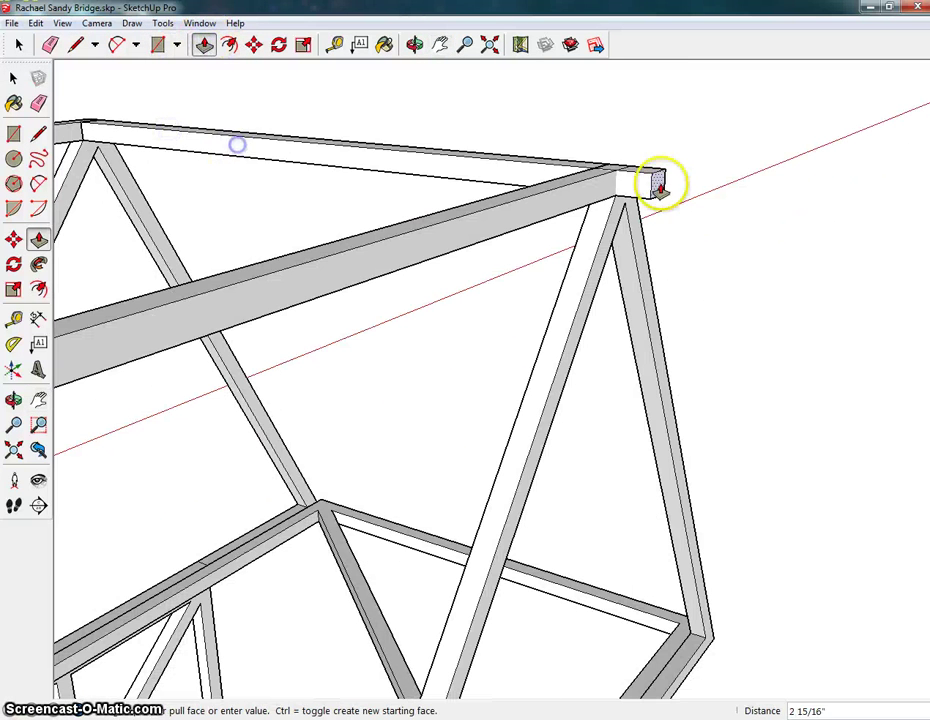
click(616, 195)
key(space)
Open the Paint Bucket and choose Wood_OSB from the Wood materials category.
click(440, 44)
drag(531, 323, 681, 311)
click(384, 44)
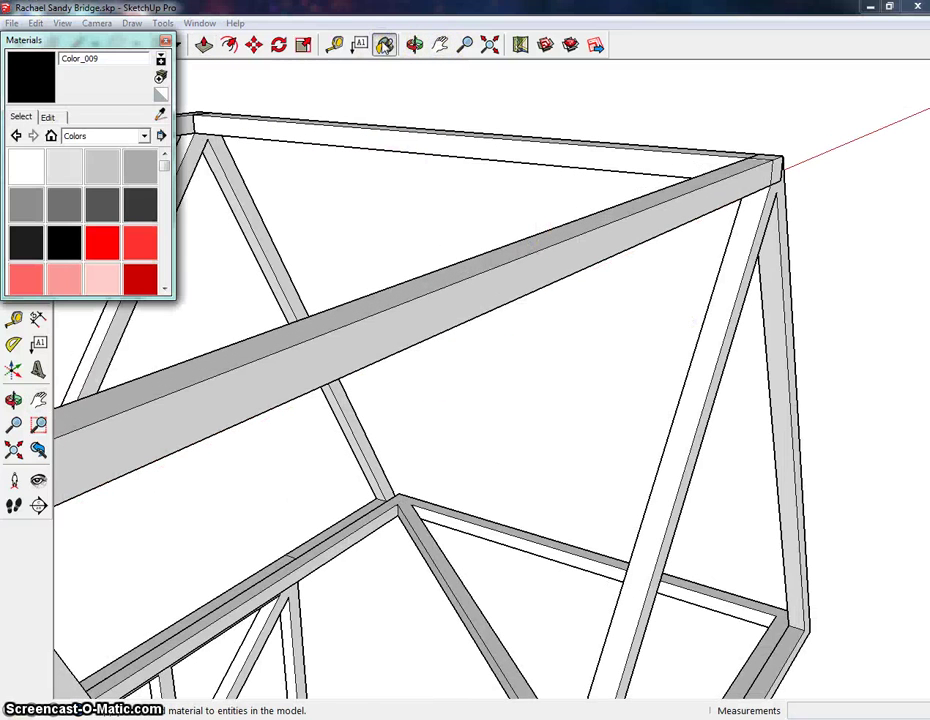
click(146, 135)
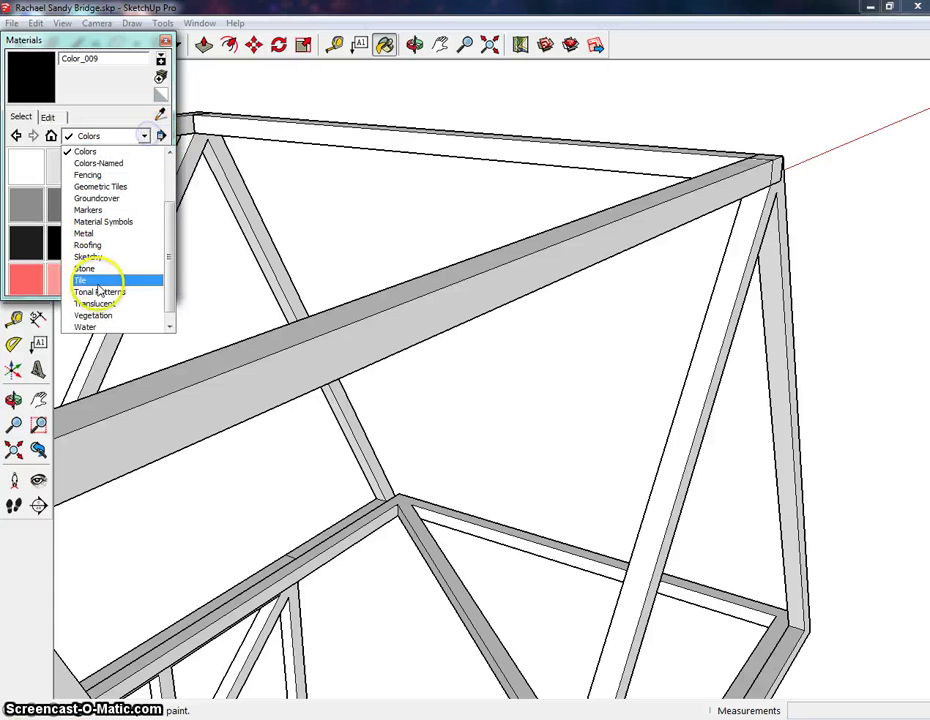
click(100, 326)
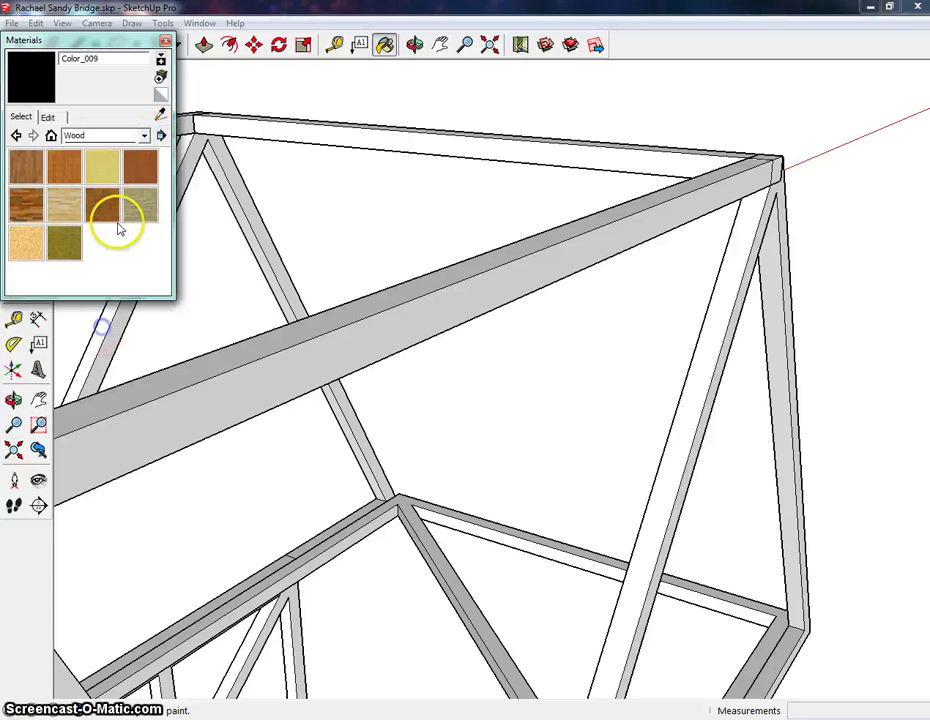
click(28, 247)
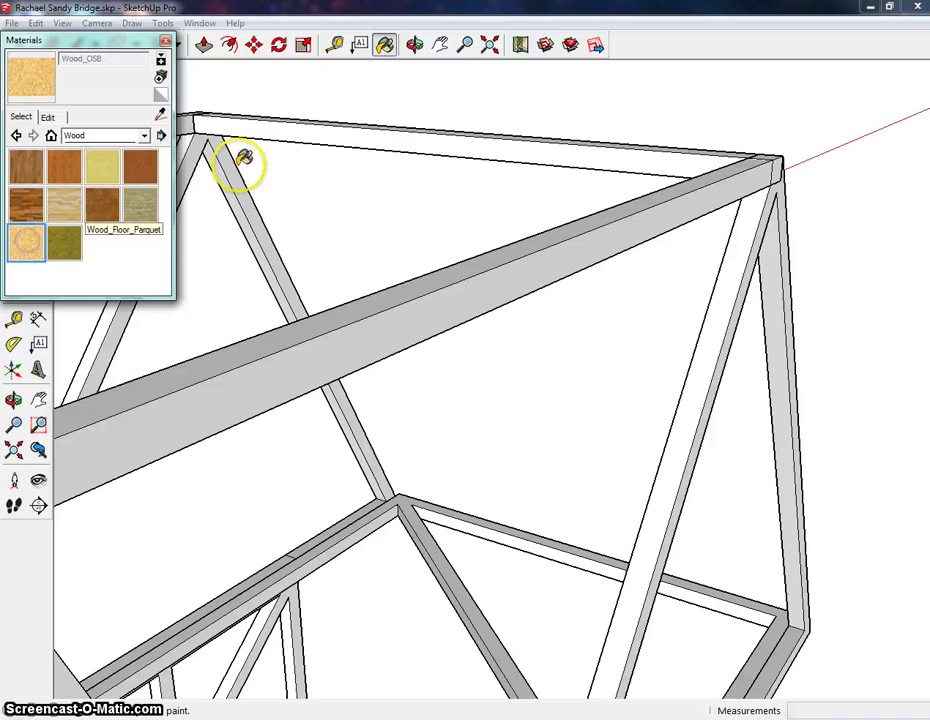
Paint the top beam, corner diagonals and verticals, and lower frame members with Wood_OSB.
click(628, 156)
click(745, 177)
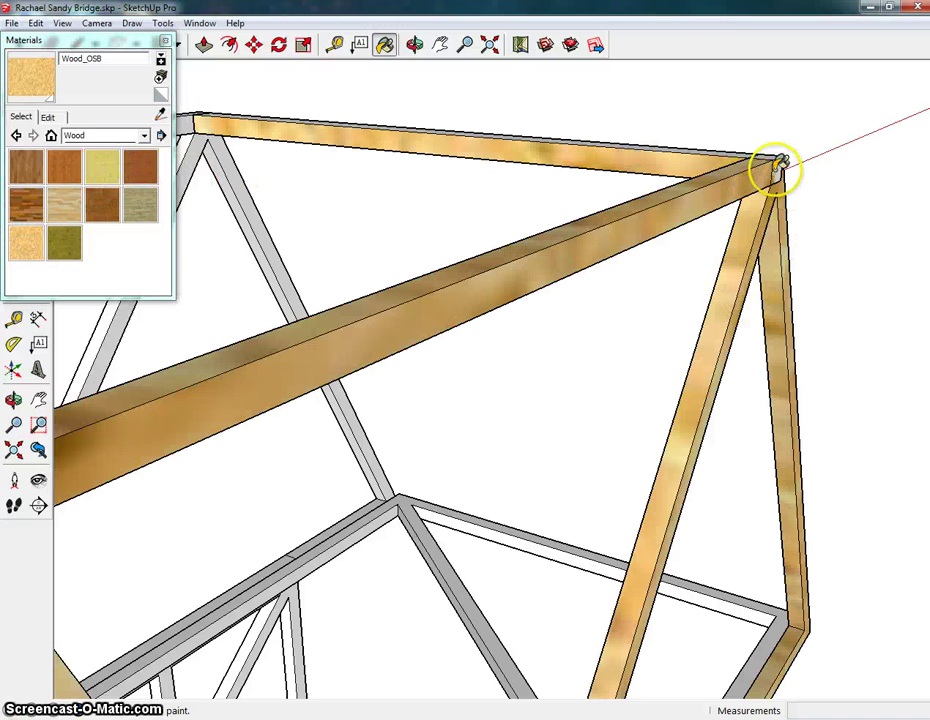
click(772, 152)
click(596, 277)
click(768, 630)
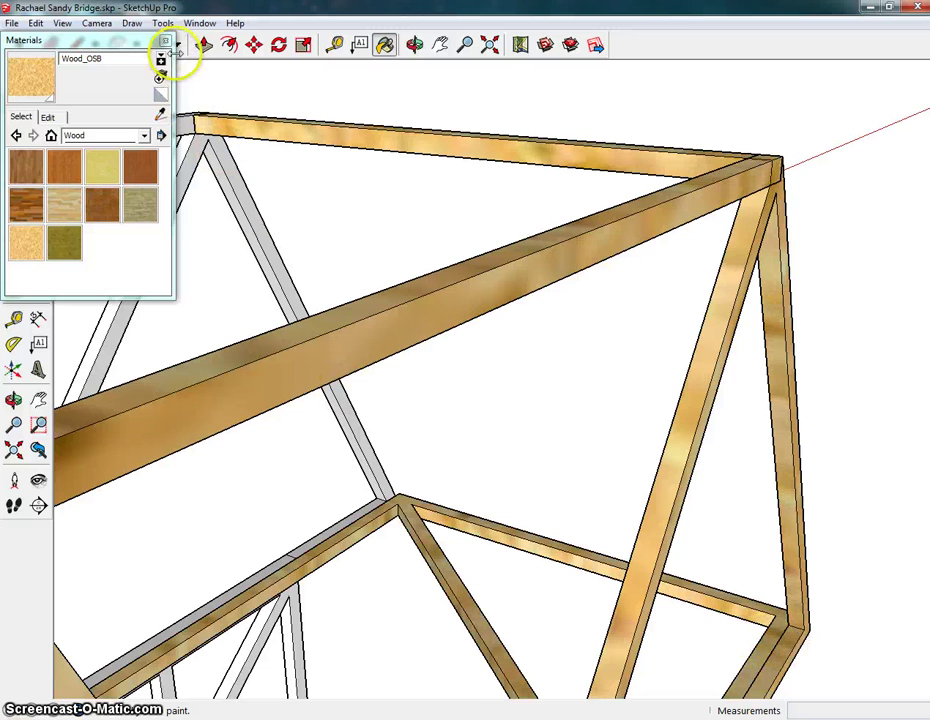
Paint the top-left rail and remaining diagonals with Wood_OSB, then view the whole bridge.
drag(137, 46, 689, 171)
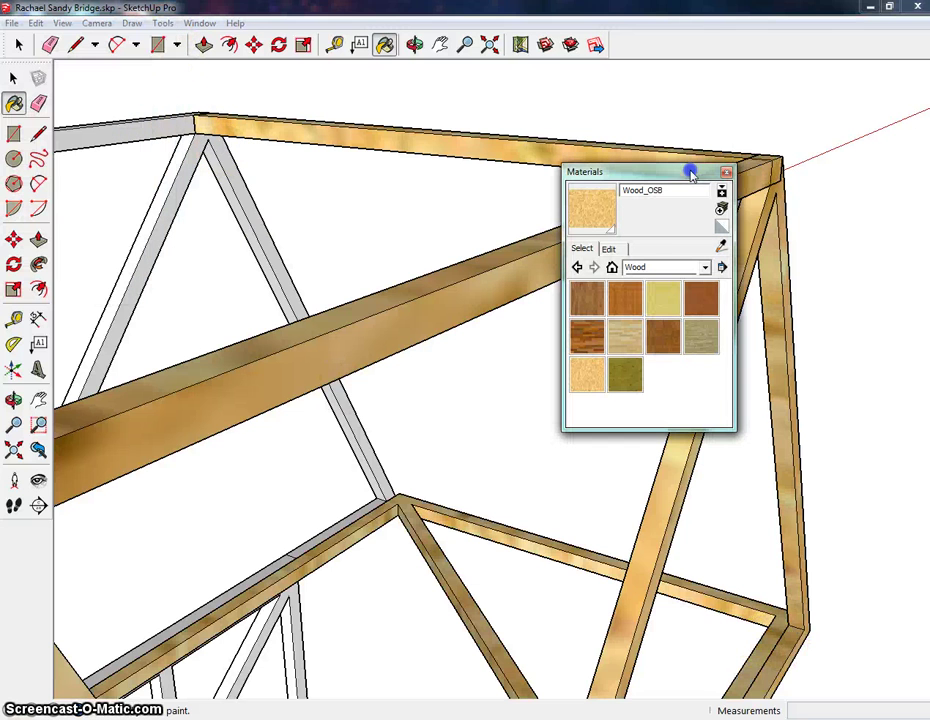
click(442, 44)
drag(452, 270, 605, 218)
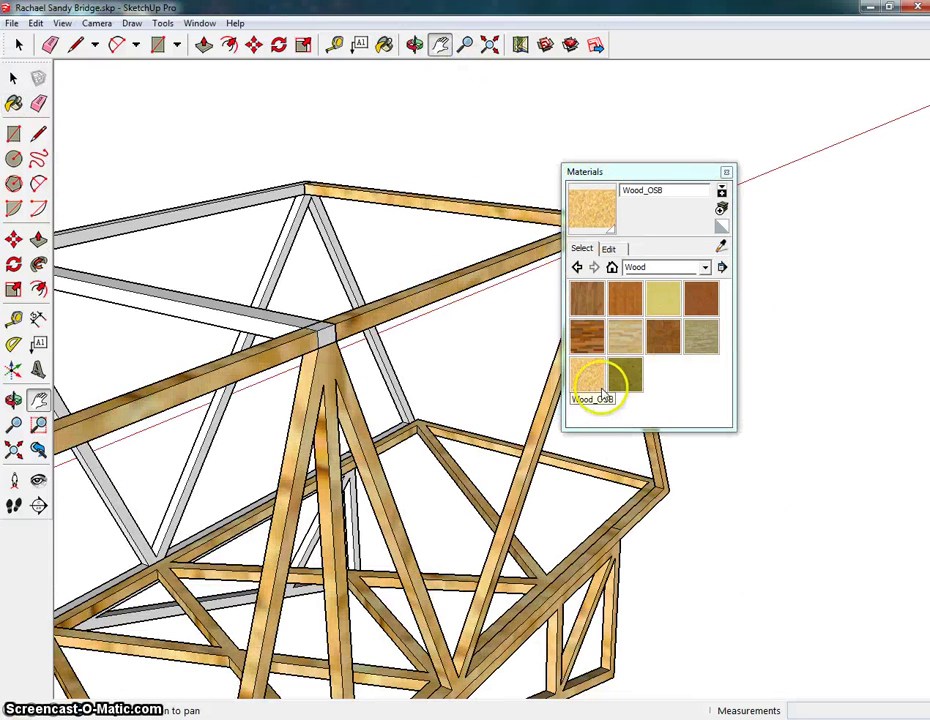
click(589, 383)
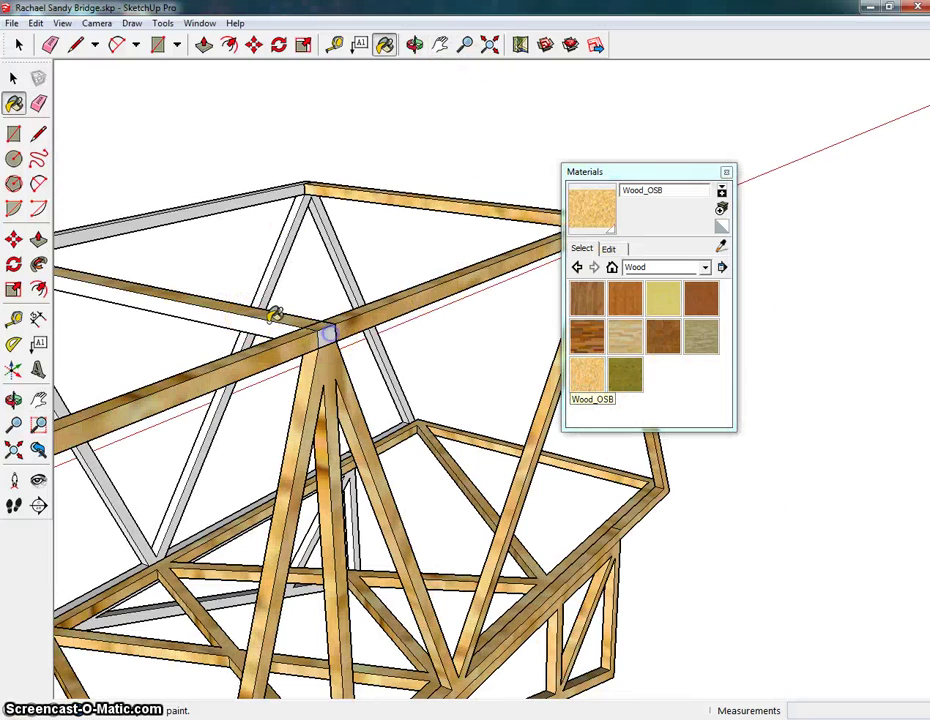
click(228, 204)
click(256, 199)
mouse_move(300, 280)
middle_down()
mouse_move(421, 357)
mouse_move(296, 352)
middle_up()
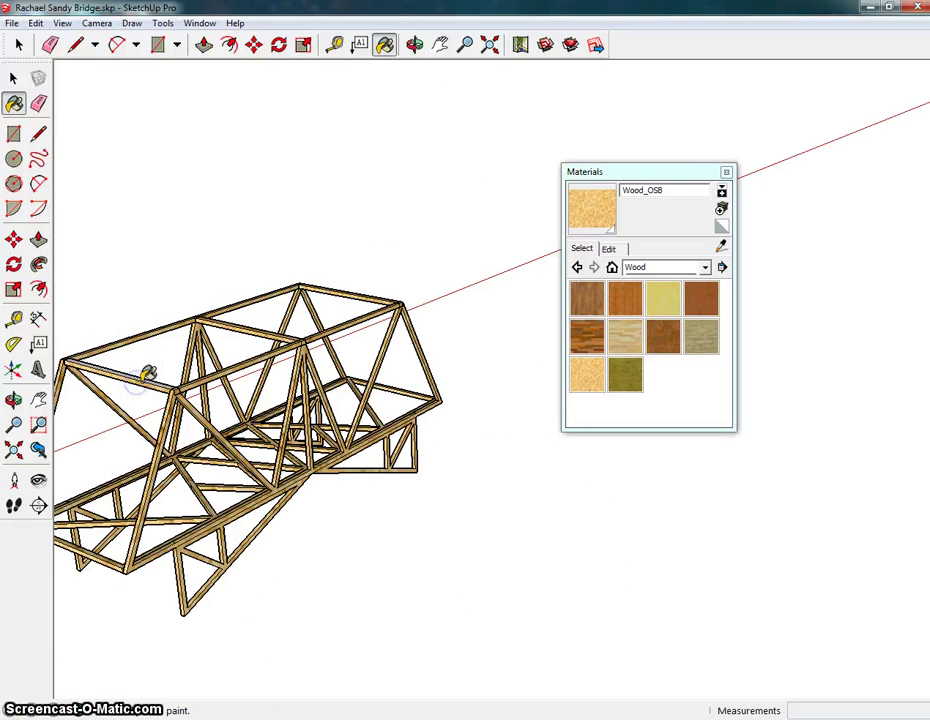
Close the Materials window and orbit/pan until the unpainted flat trusses sit beside the wooden bridge.
click(440, 45)
middle_drag(342, 238, 444, 548)
drag(444, 548, 785, 172)
click(726, 172)
middle_drag(725, 170, 789, 440)
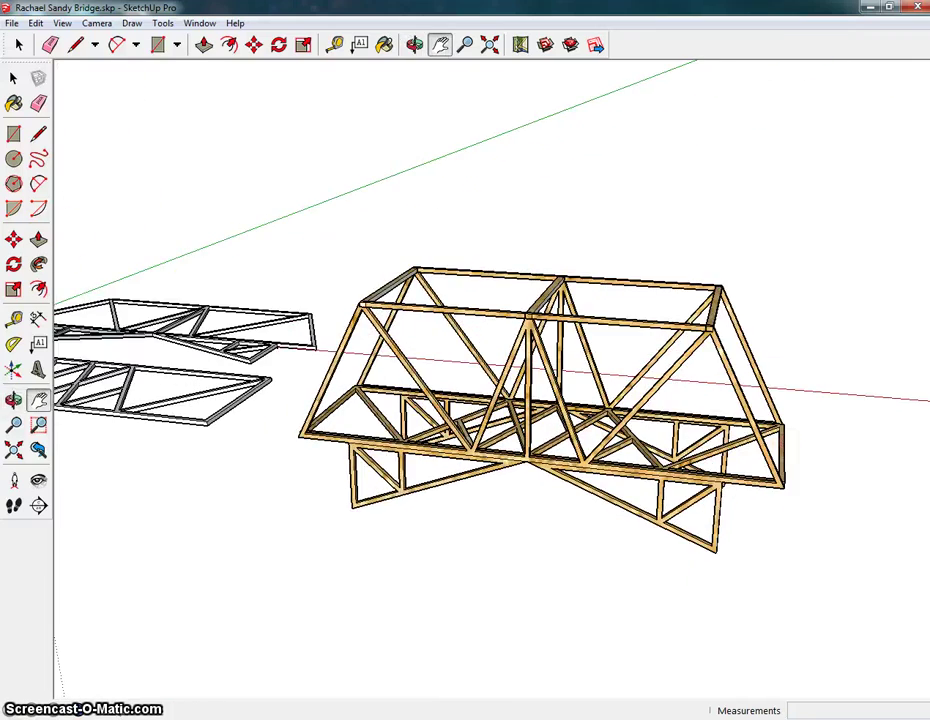
drag(236, 323, 78, 228)
middle_drag(78, 228, 222, 367)
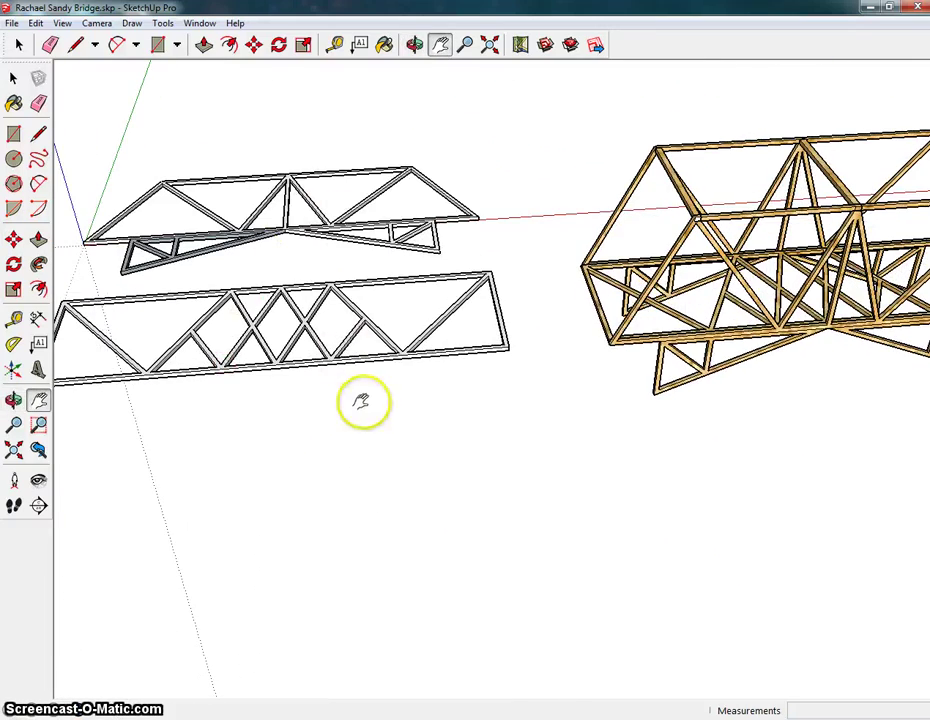